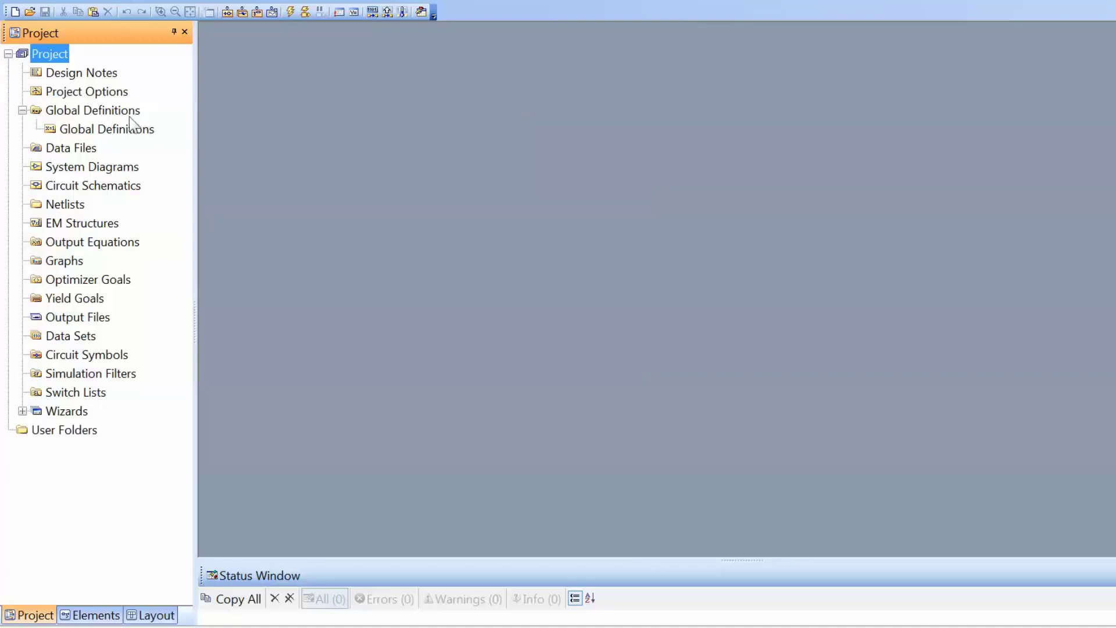
# - Replace the project frequency range with a single point at 1 GHz
pyautogui.doubleClick(93, 93)
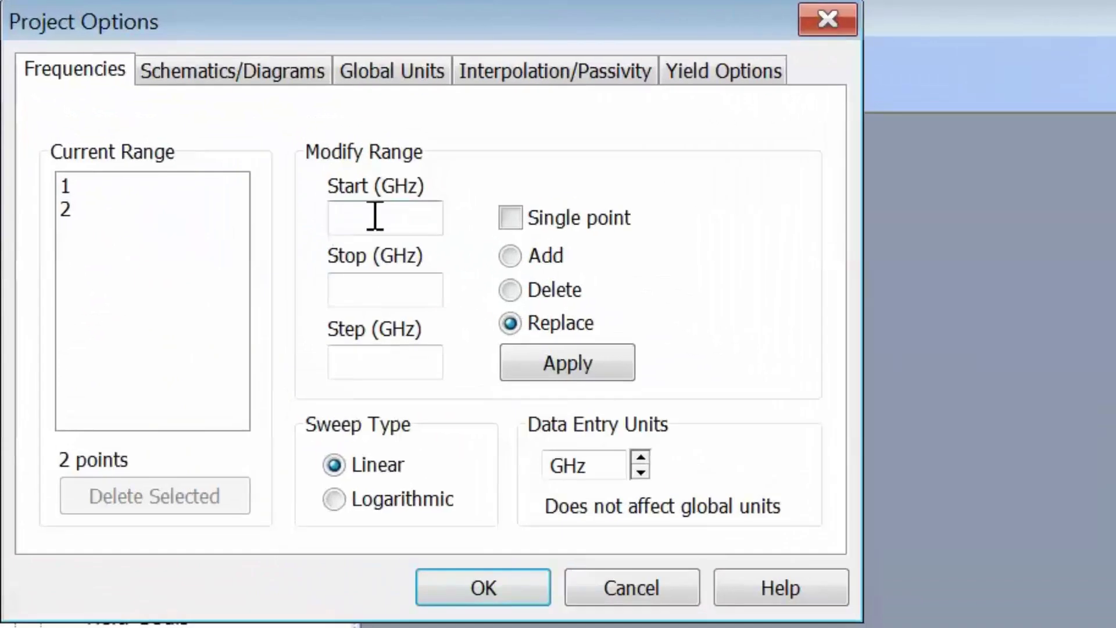
pyautogui.click(329, 193)
pyautogui.write('1')
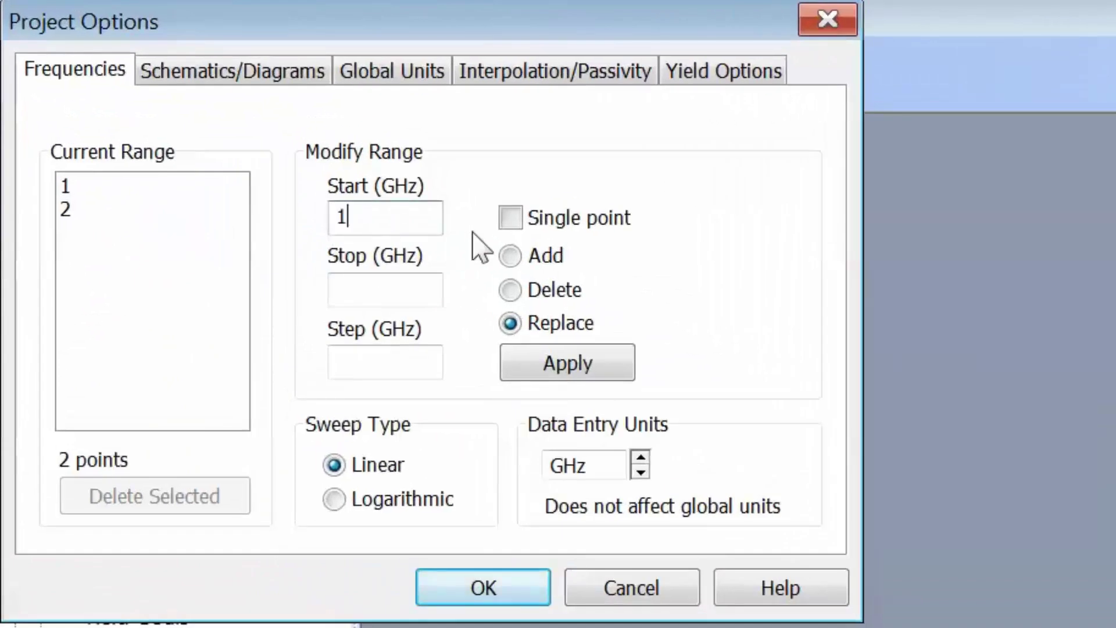
pyautogui.click(509, 218)
pyautogui.click(544, 351)
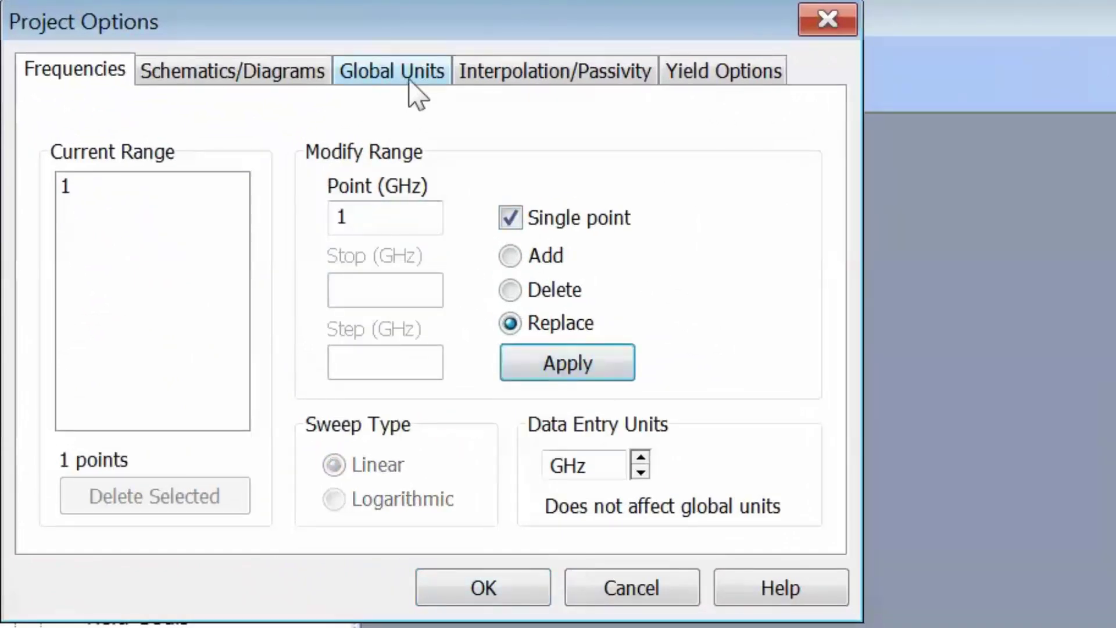
# - Set the global units to mS for conductance and pF for capacitance, and accept the project options
pyautogui.click(414, 99)
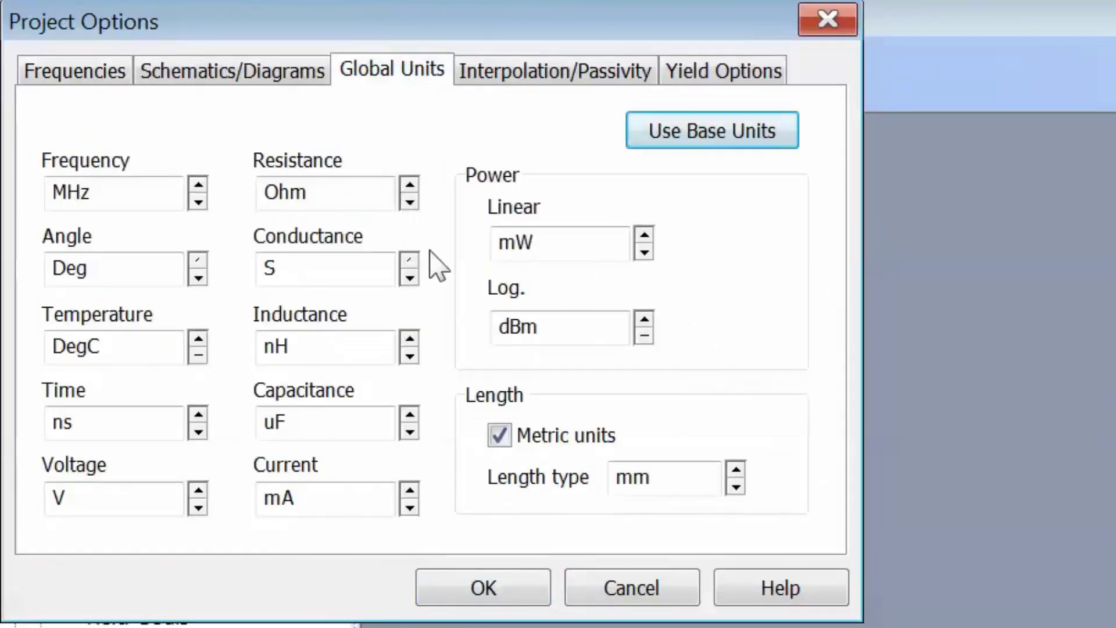
pyautogui.click(409, 278)
pyautogui.click(409, 277)
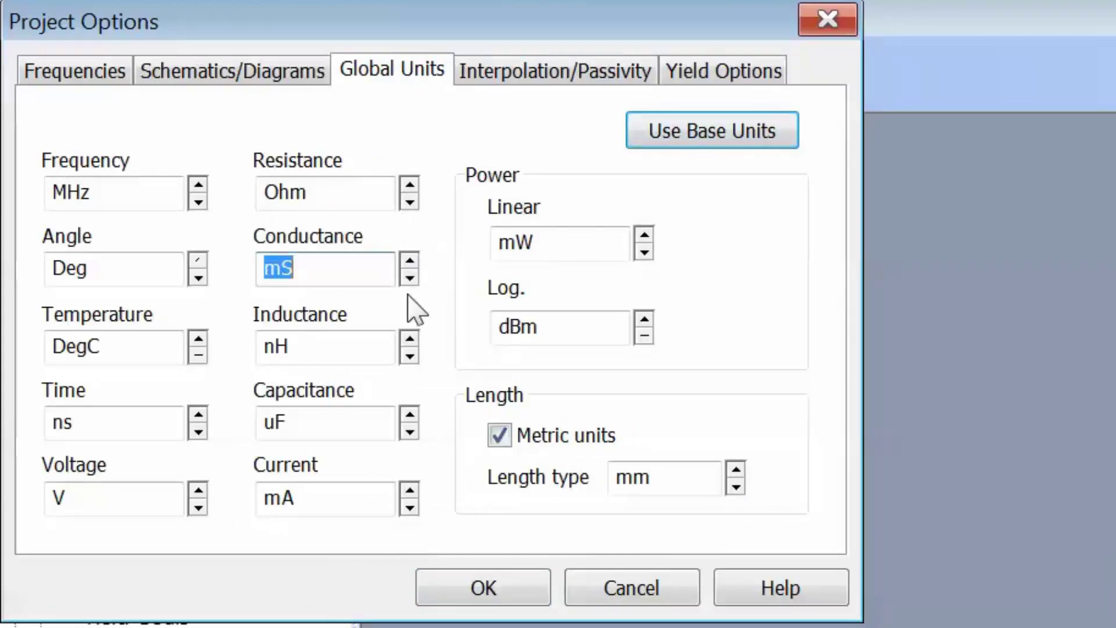
pyautogui.click(410, 431)
pyautogui.click(409, 431)
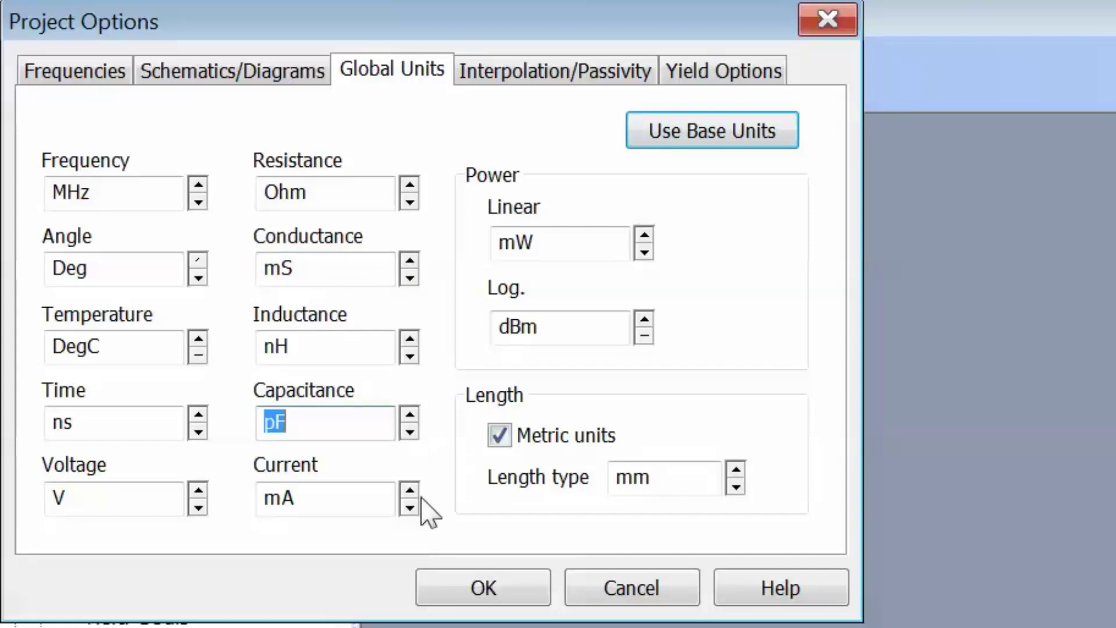
pyautogui.click(444, 588)
# - Create a new circuit schematic named two_element_match
pyautogui.click(203, 414)
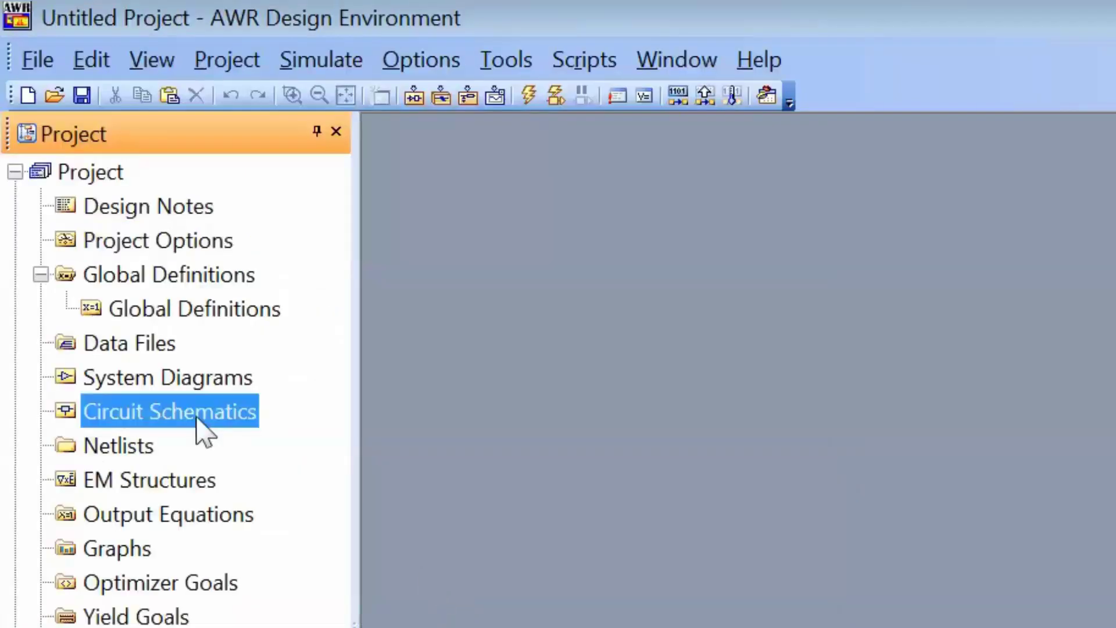
pyautogui.rightClick(197, 416)
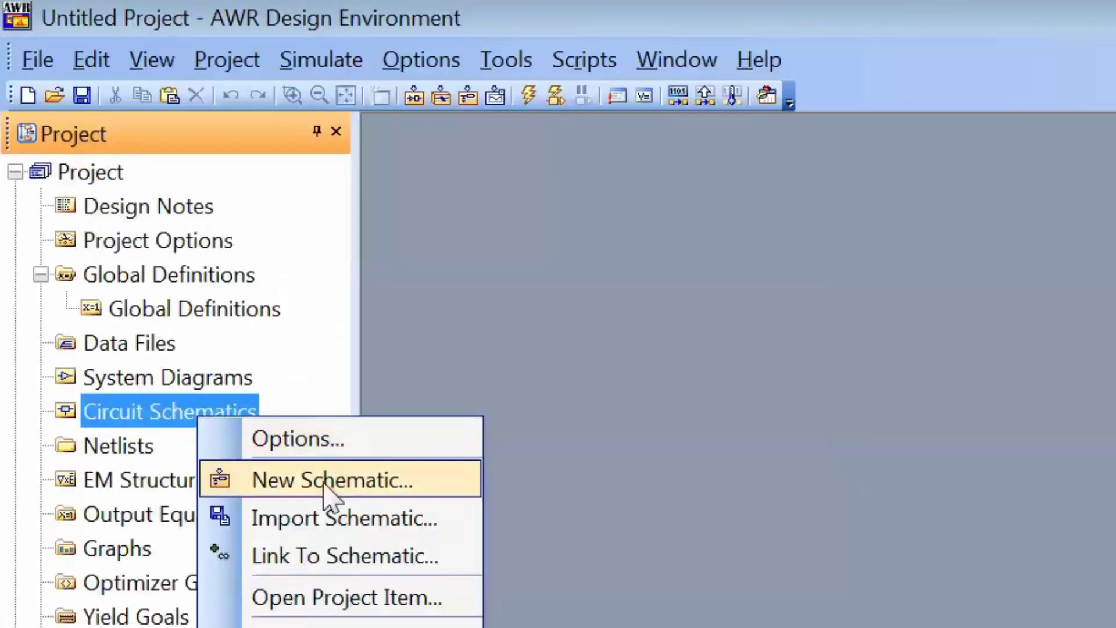
pyautogui.click(325, 482)
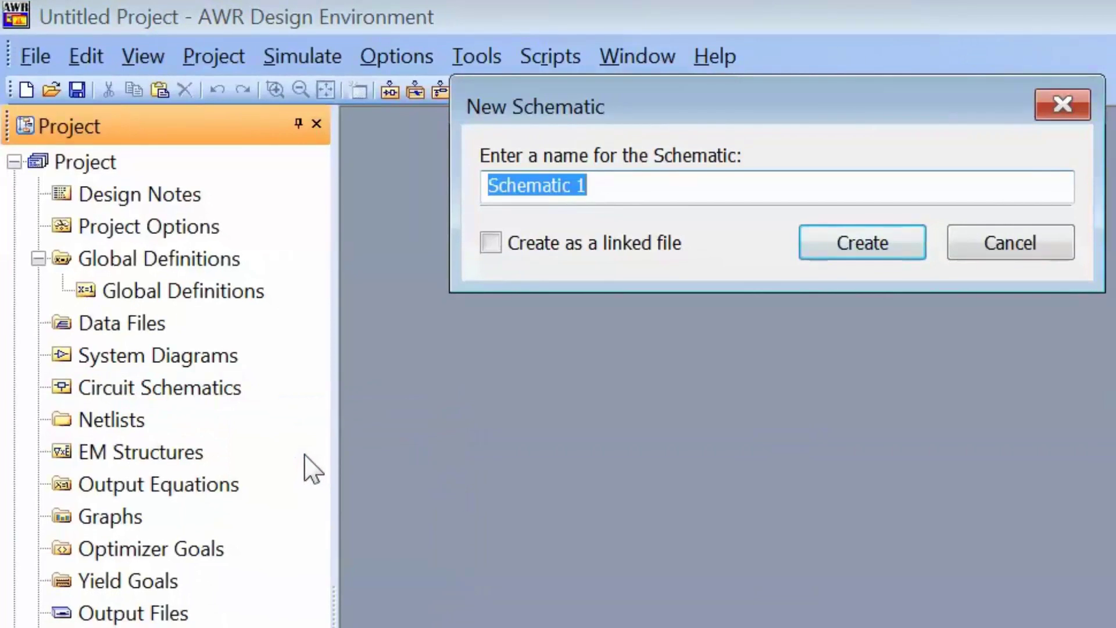
pyautogui.write('two_element_match')
pyautogui.press('Return')
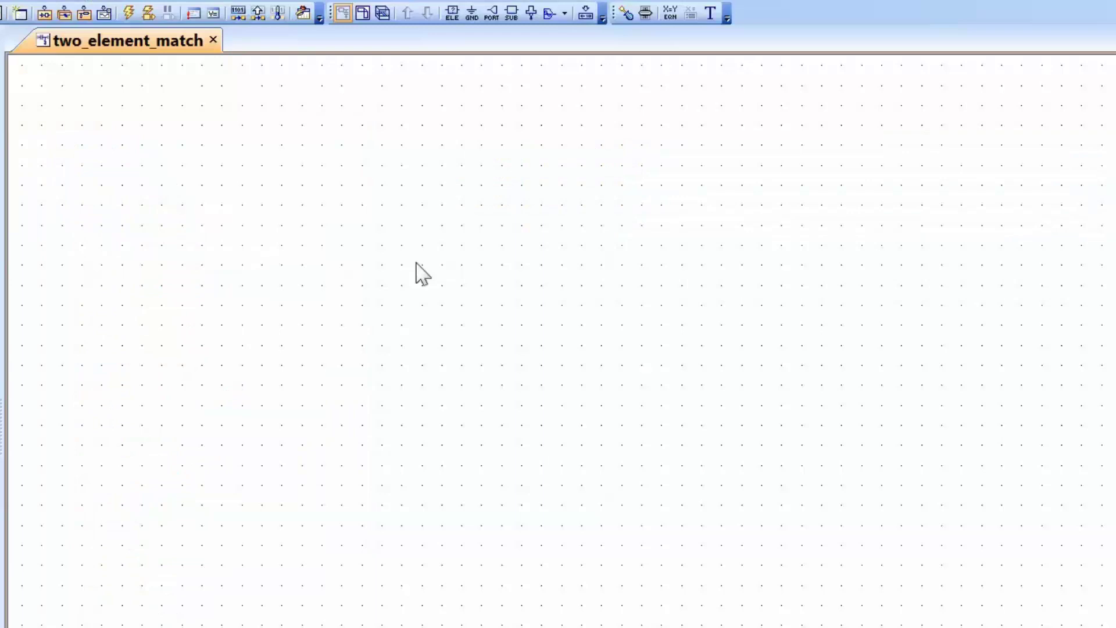
# - Place a port in the upper-left area of the two_element_match schematic
pyautogui.hotkey('ctrl', 'p')
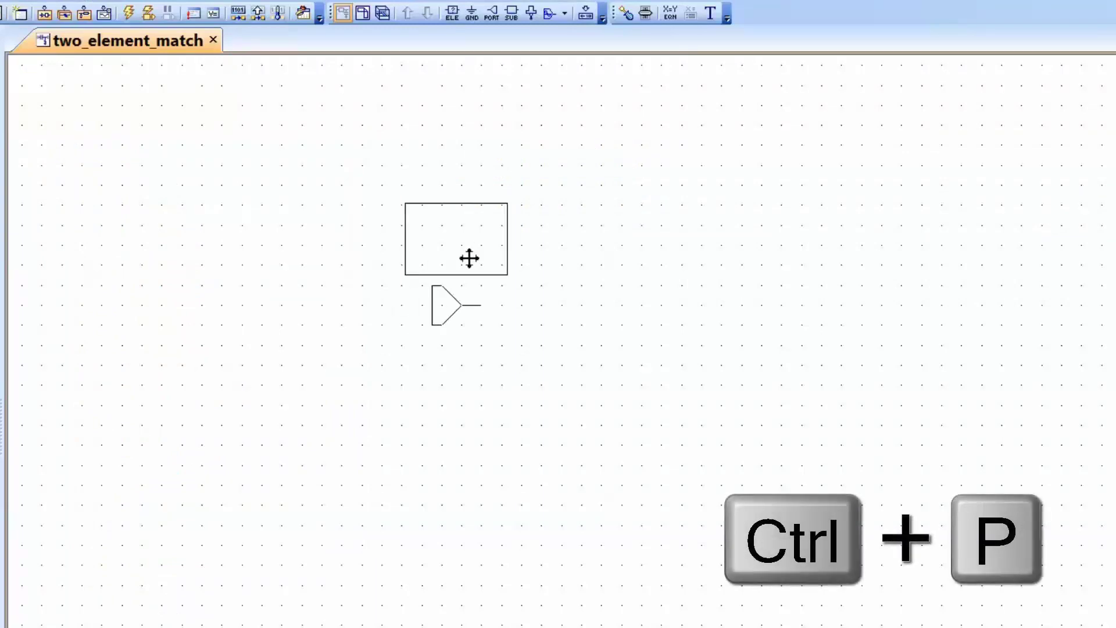
pyautogui.click(318, 250)
pyautogui.click(394, 244)
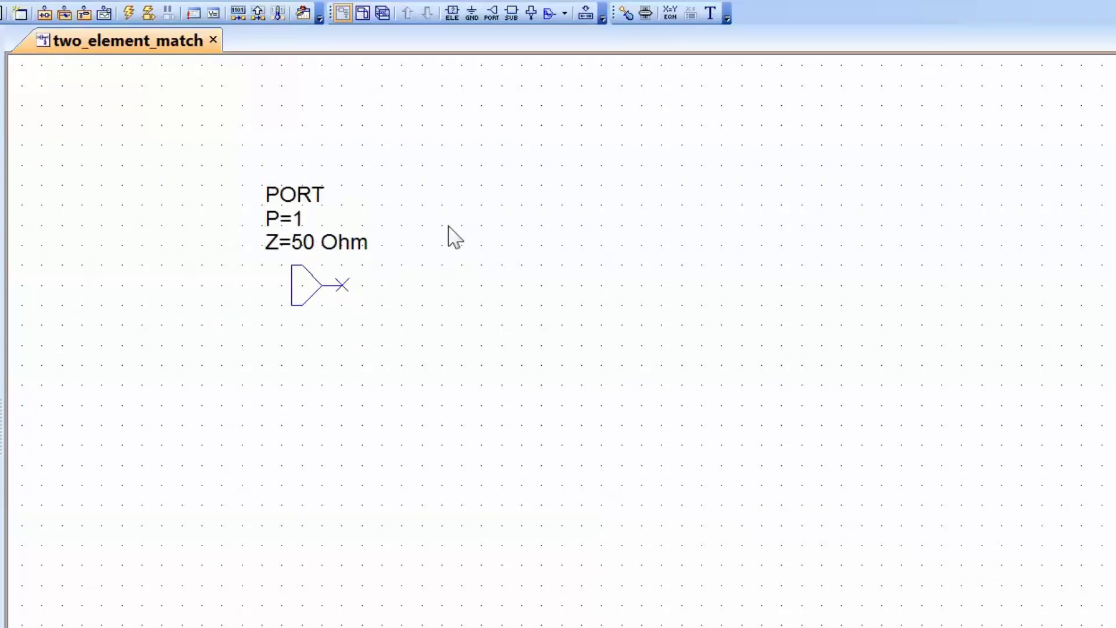
# - Add a RES resistor element, rotated to stand vertically with its label on the right, to the right of the port
pyautogui.hotkey('ctrl', 'l')
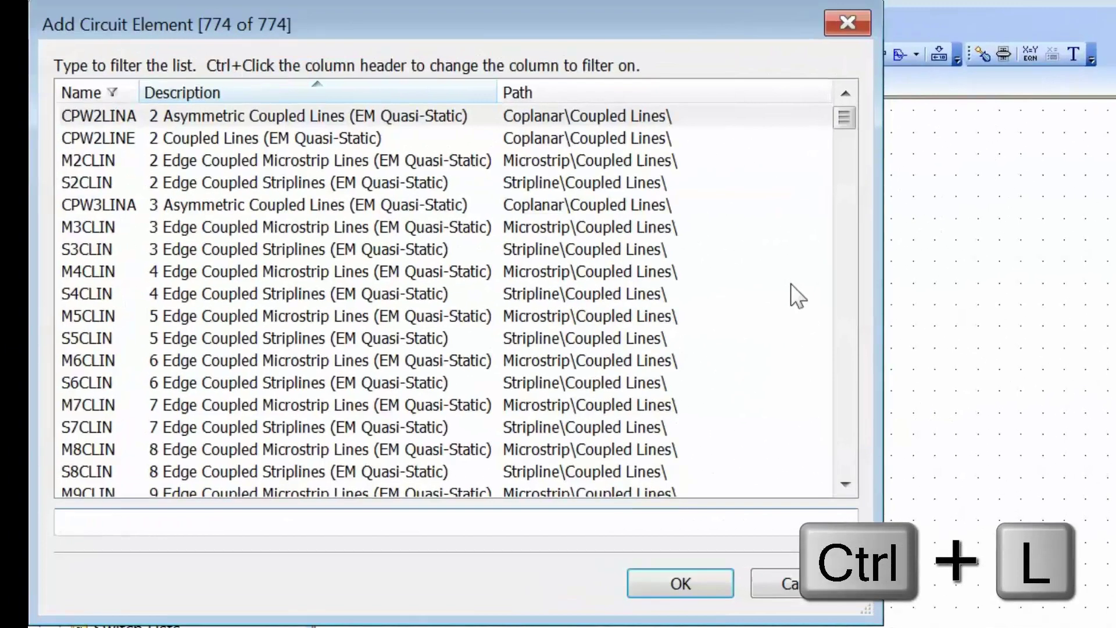
pyautogui.write('res')
pyautogui.press('Return')
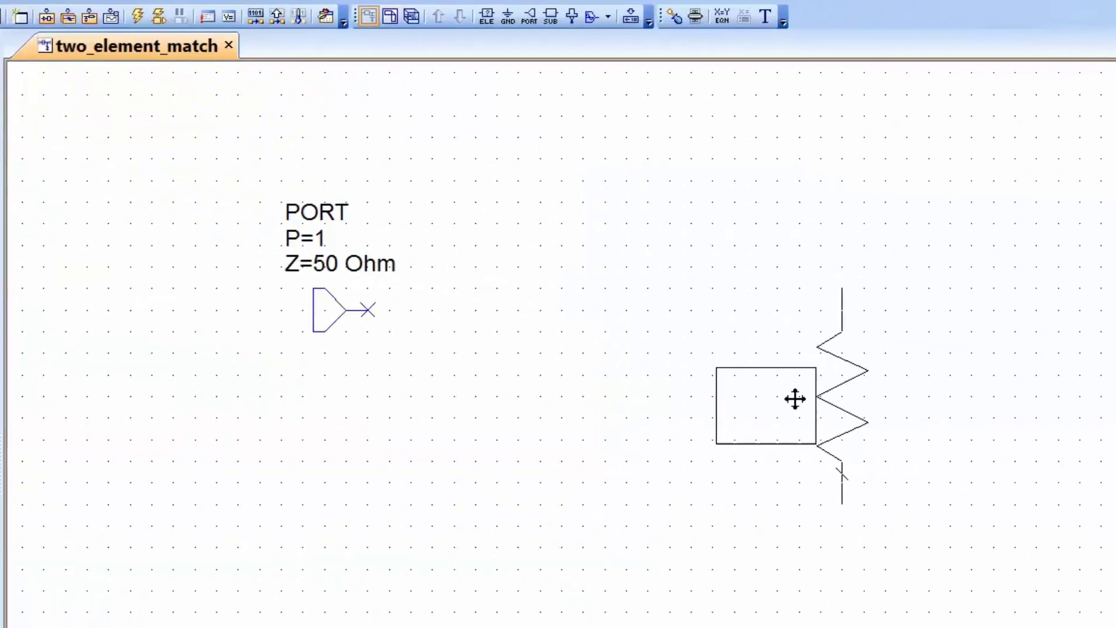
pyautogui.rightClick(795, 398)
pyautogui.rightClick(795, 398)
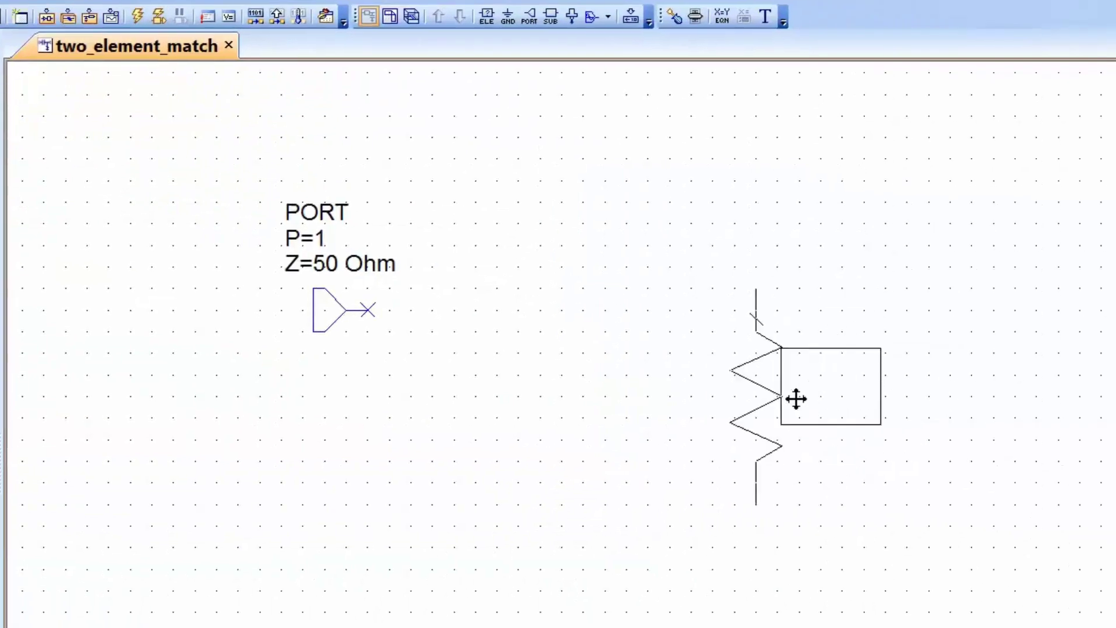
pyautogui.click(905, 424)
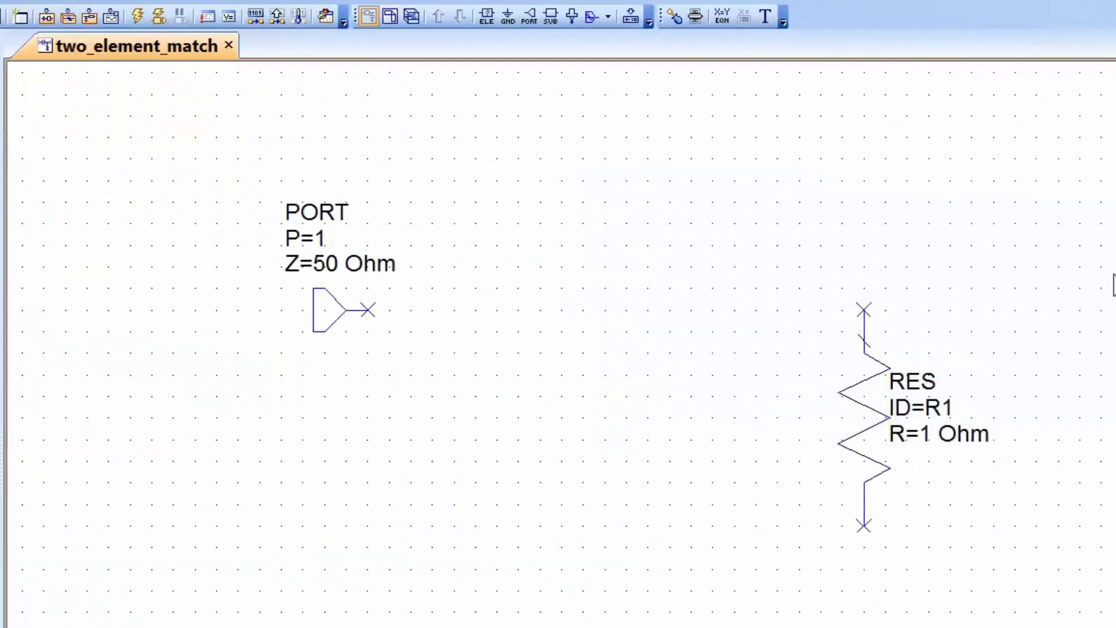
# - Ground the resistor's lower end and wire the port to its upper end
pyautogui.hotkey('ctrl', 'g')
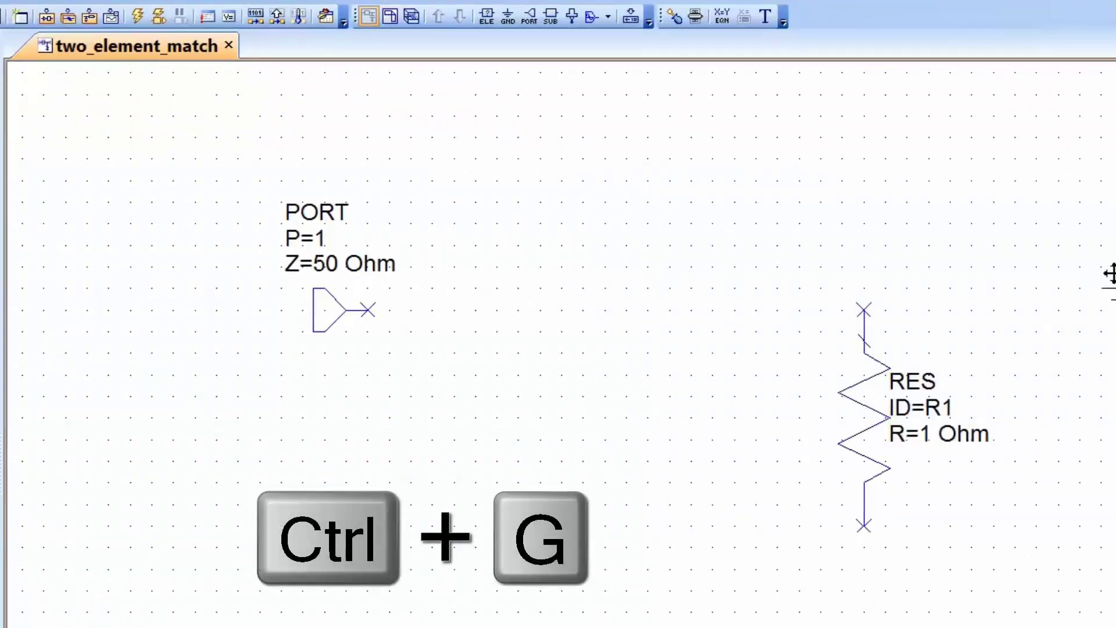
pyautogui.click(872, 517)
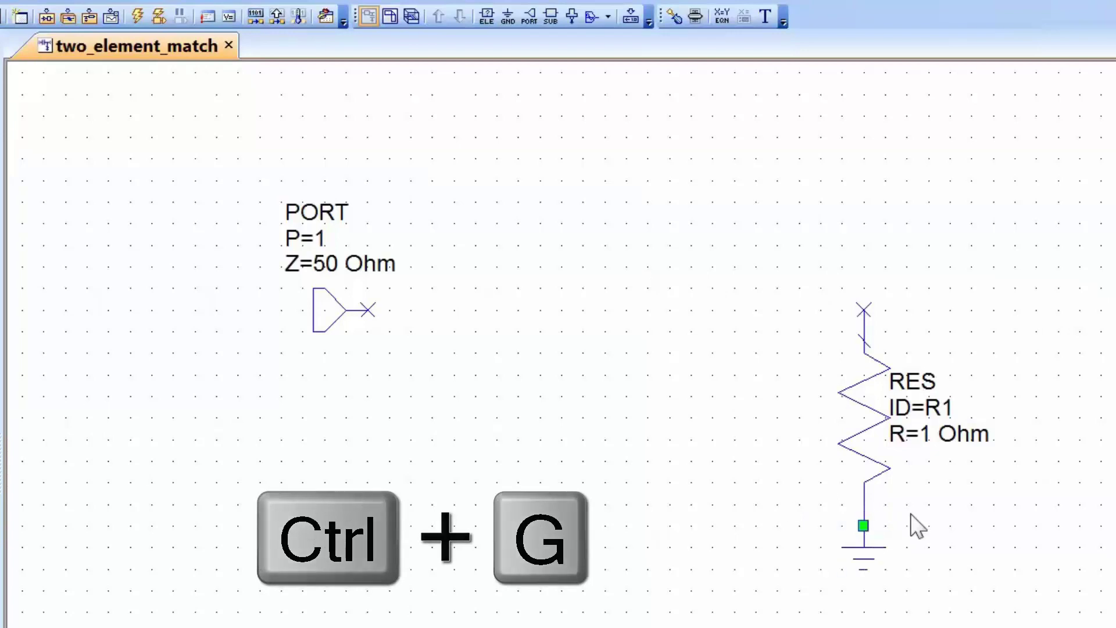
pyautogui.click(368, 310)
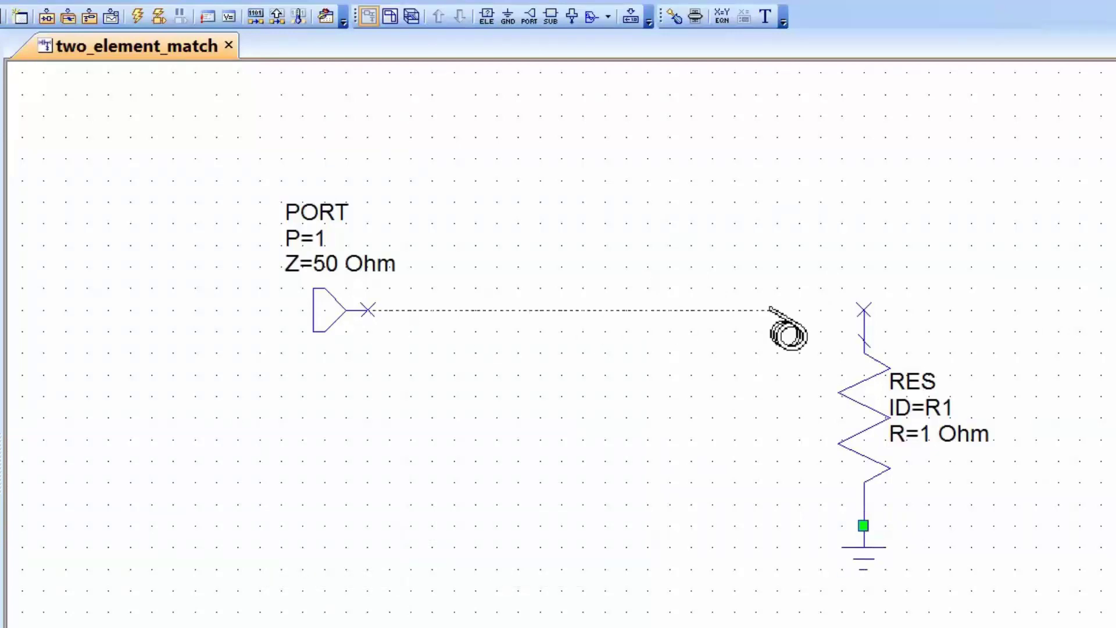
pyautogui.click(864, 310)
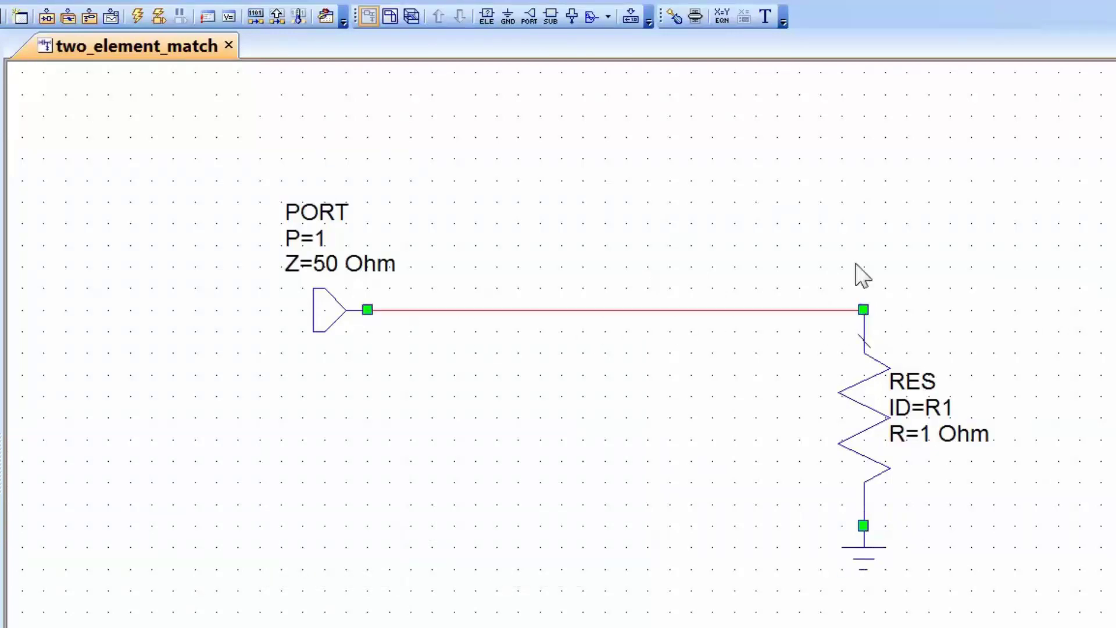
# - Set the resistor's resistance to 20 Ohm
pyautogui.click(929, 437)
pyautogui.click(927, 435)
pyautogui.write('20')
pyautogui.press('Return')
# - Create a new Smith Chart graph named two_element_match
pyautogui.click(9, 439)
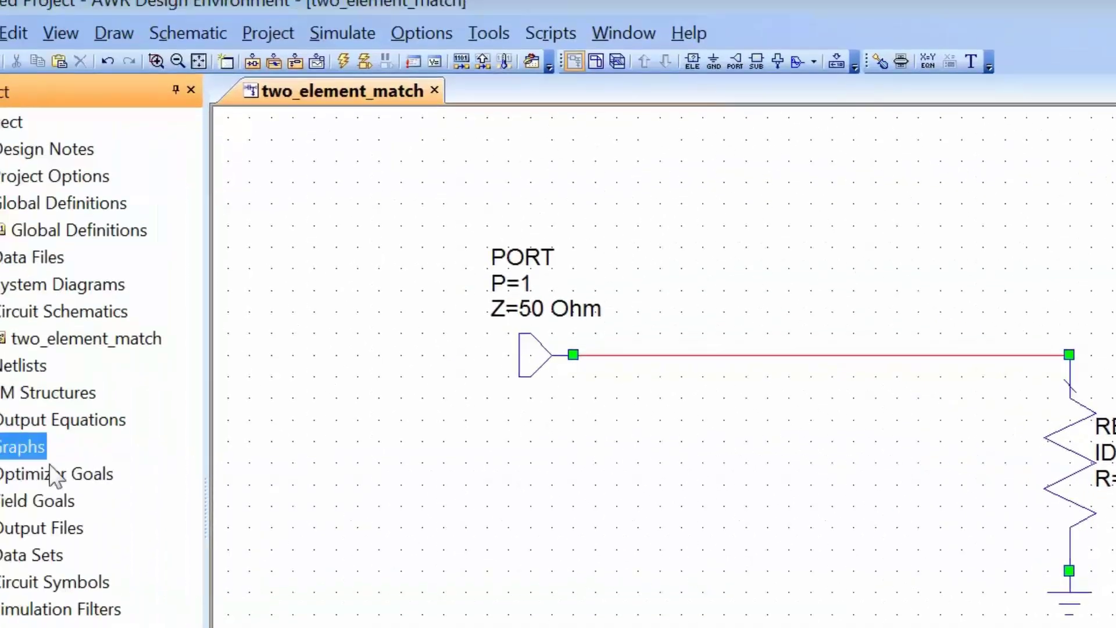
pyautogui.rightClick(88, 464)
pyautogui.click(186, 473)
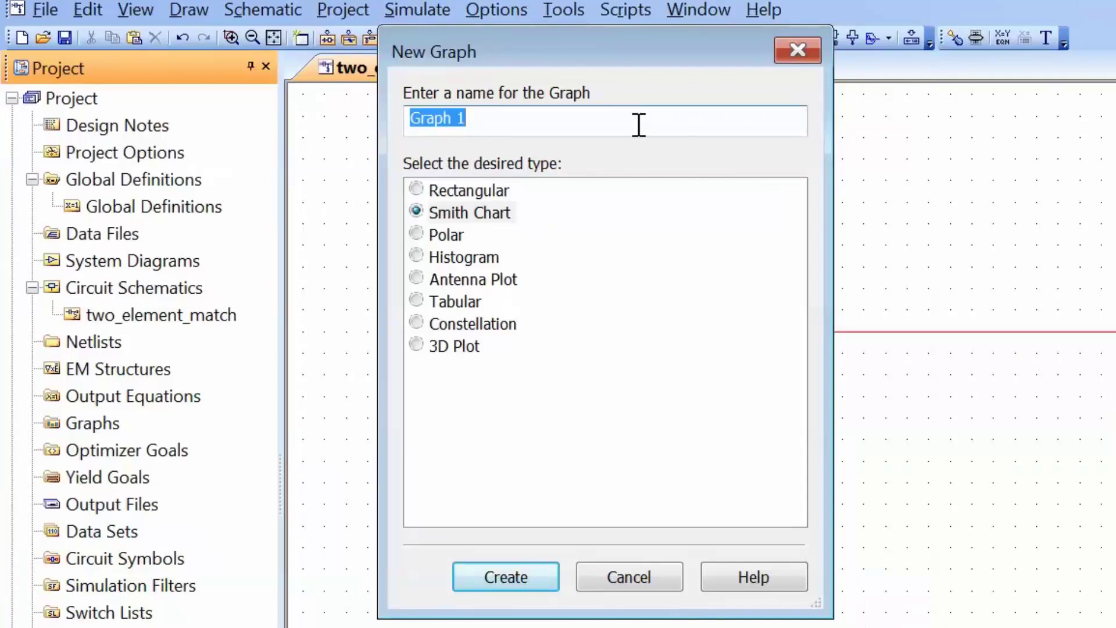
pyautogui.write('two_element_match')
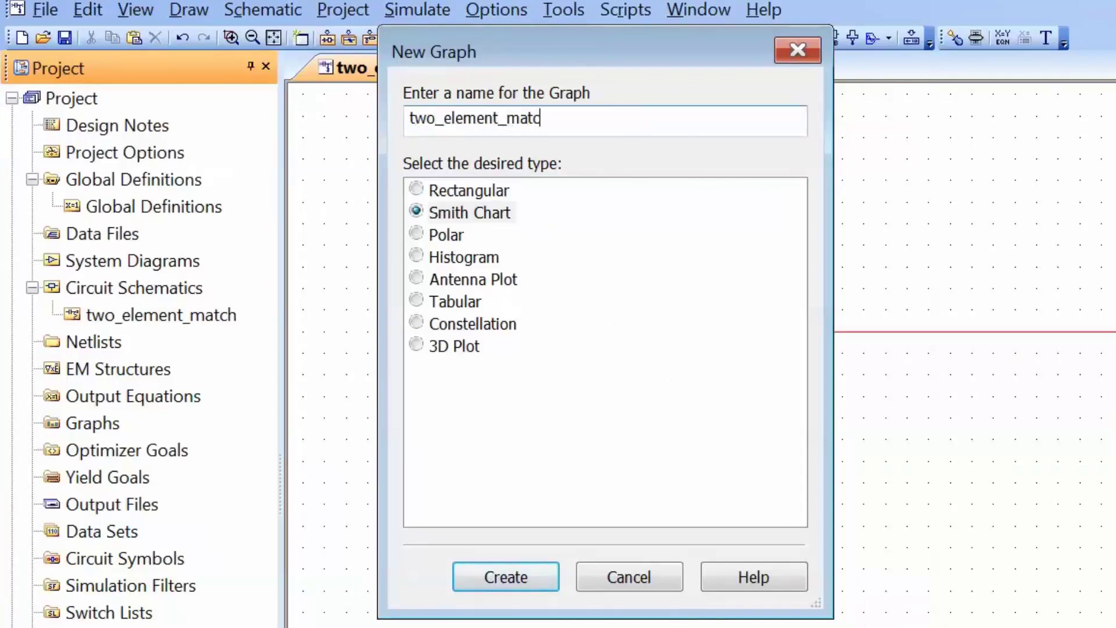
pyautogui.press('Return')
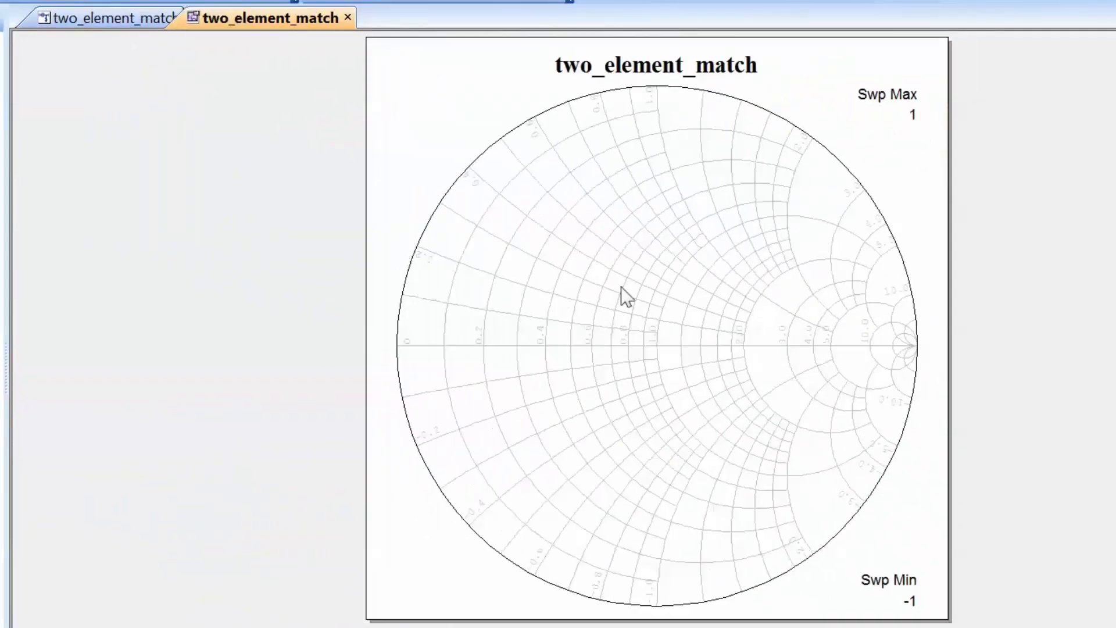
# - Add an S port-parameter measurement from port 1 to port 1 to the Smith chart, with two_element_match as data source
pyautogui.rightClick(614, 281)
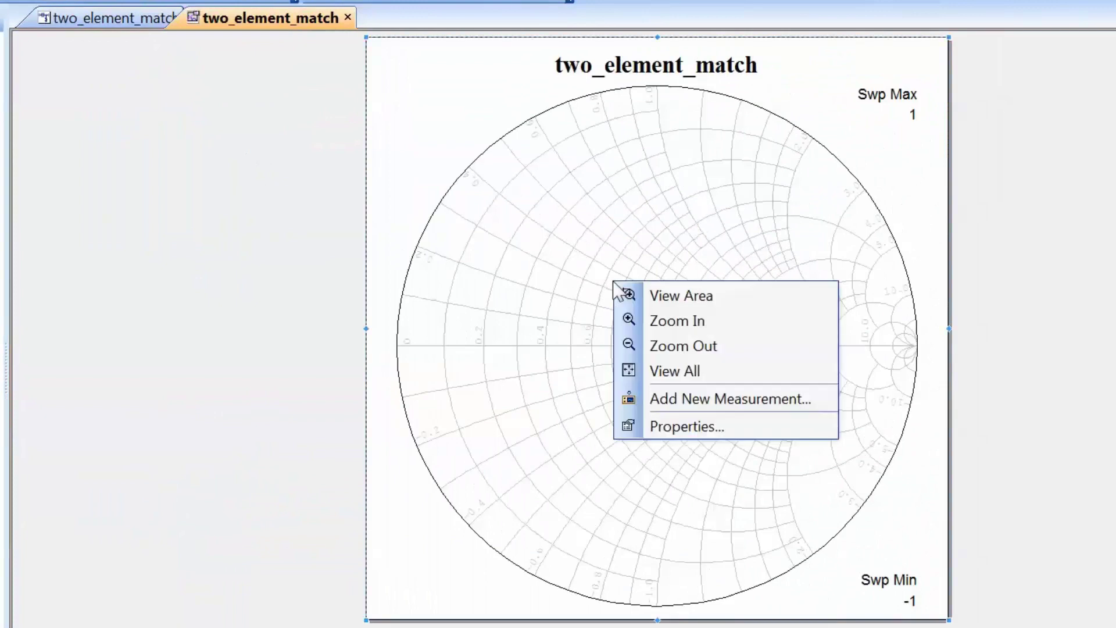
pyautogui.click(703, 400)
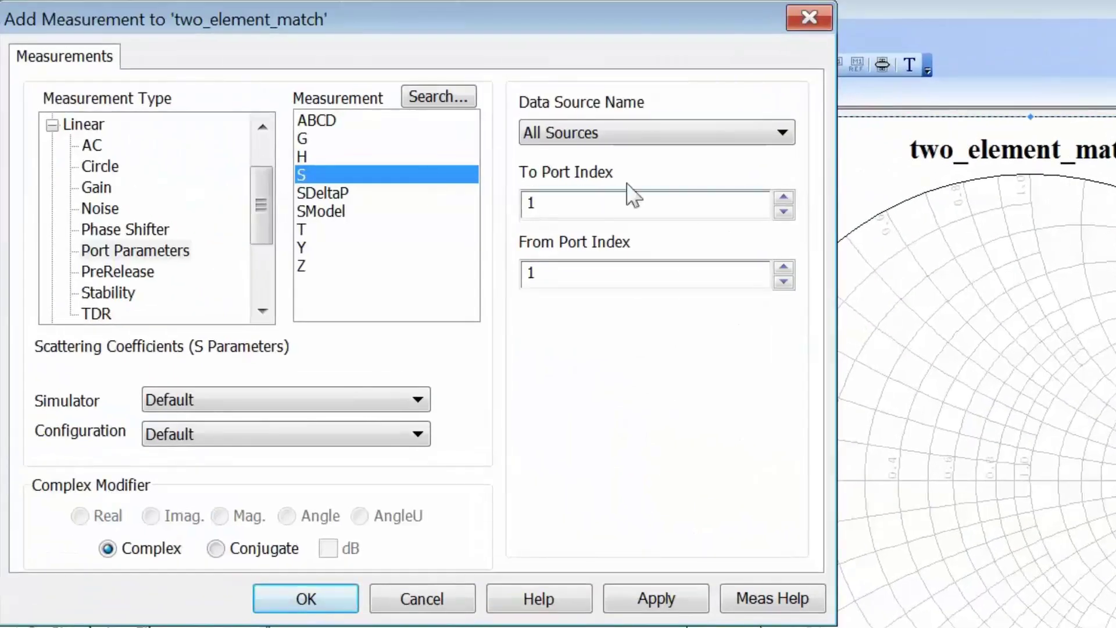
pyautogui.click(784, 134)
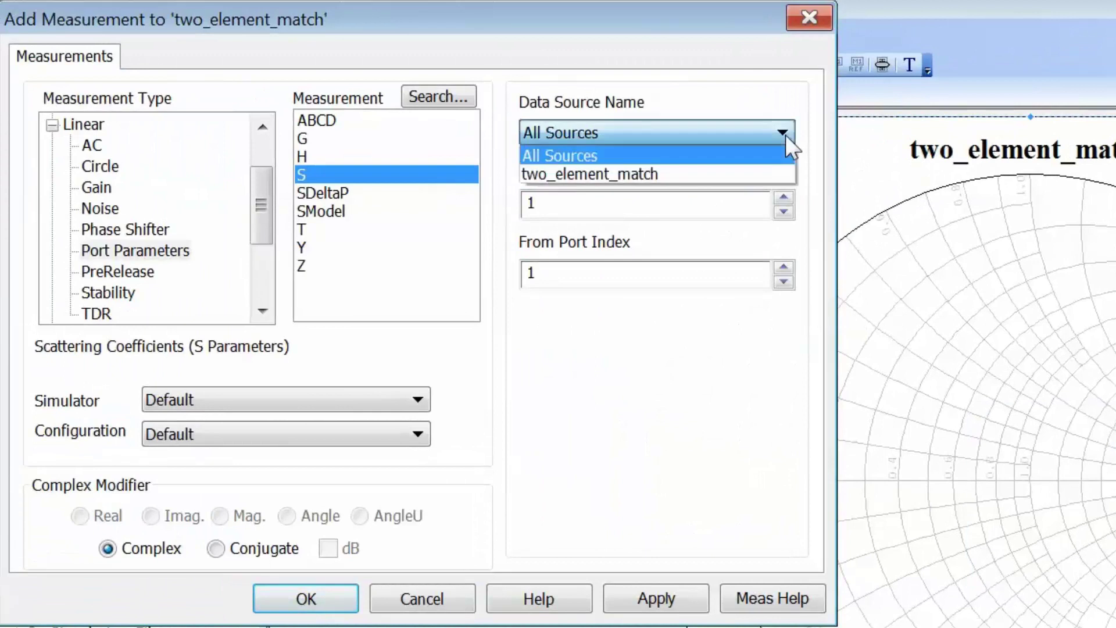
pyautogui.click(750, 173)
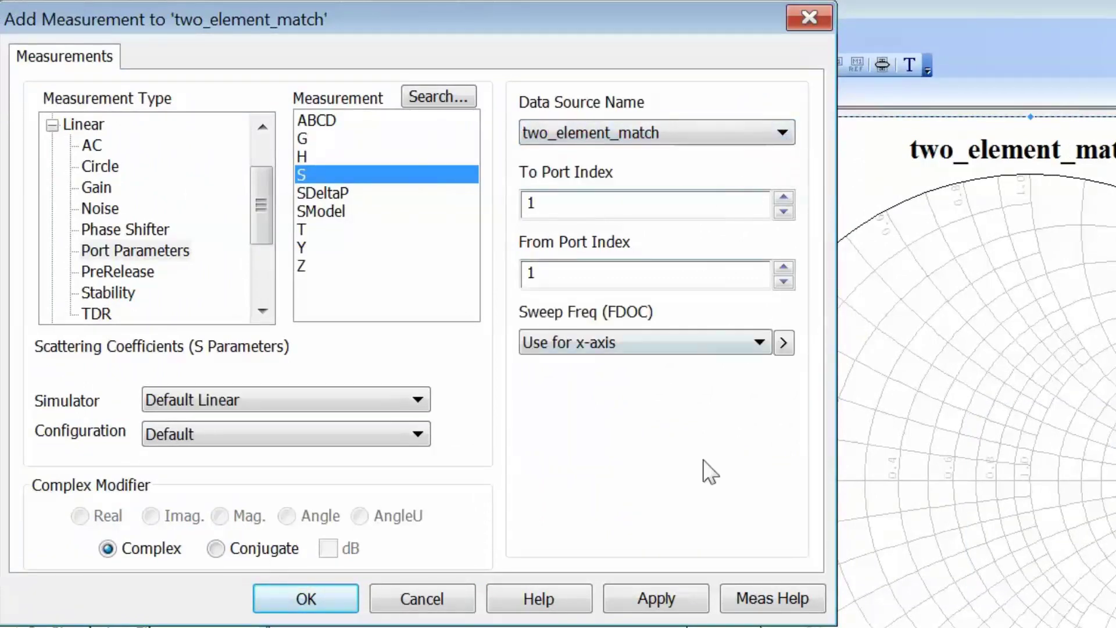
pyautogui.click(656, 598)
pyautogui.click(279, 581)
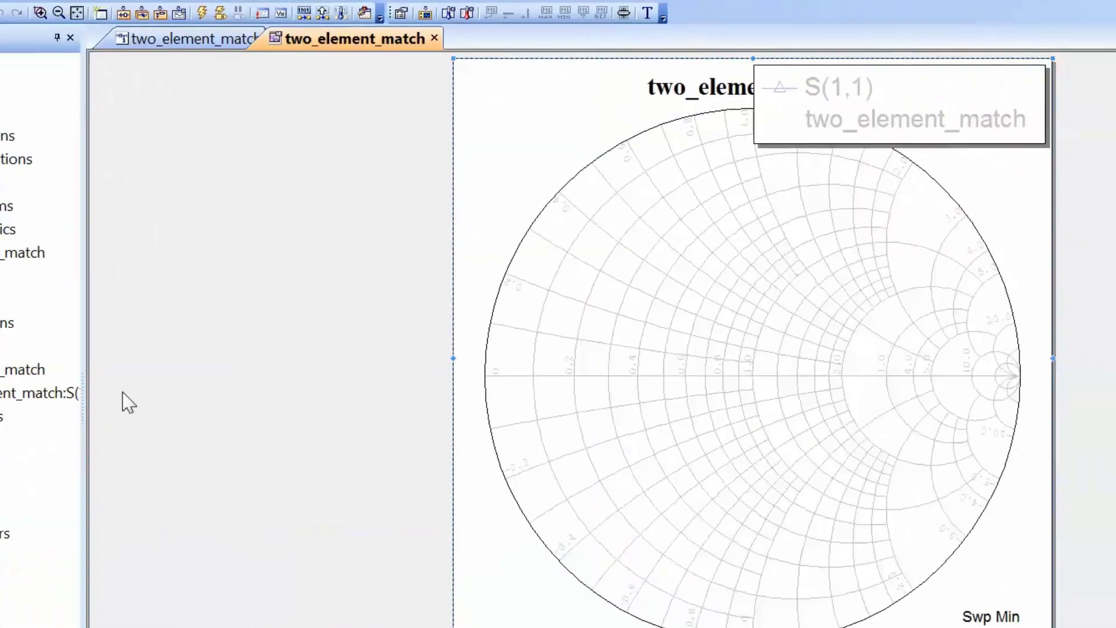
# - Simulate the circuit and add a marker to the S(1,1) point on the Smith chart
pyautogui.press('F8')
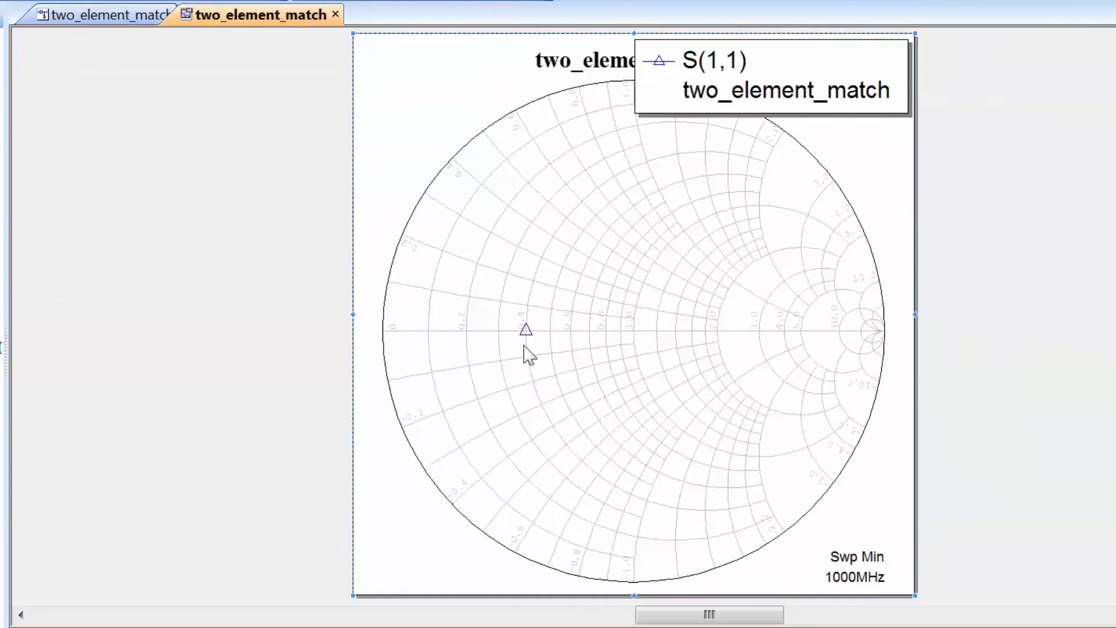
pyautogui.hotkey('ctrl', 'm')
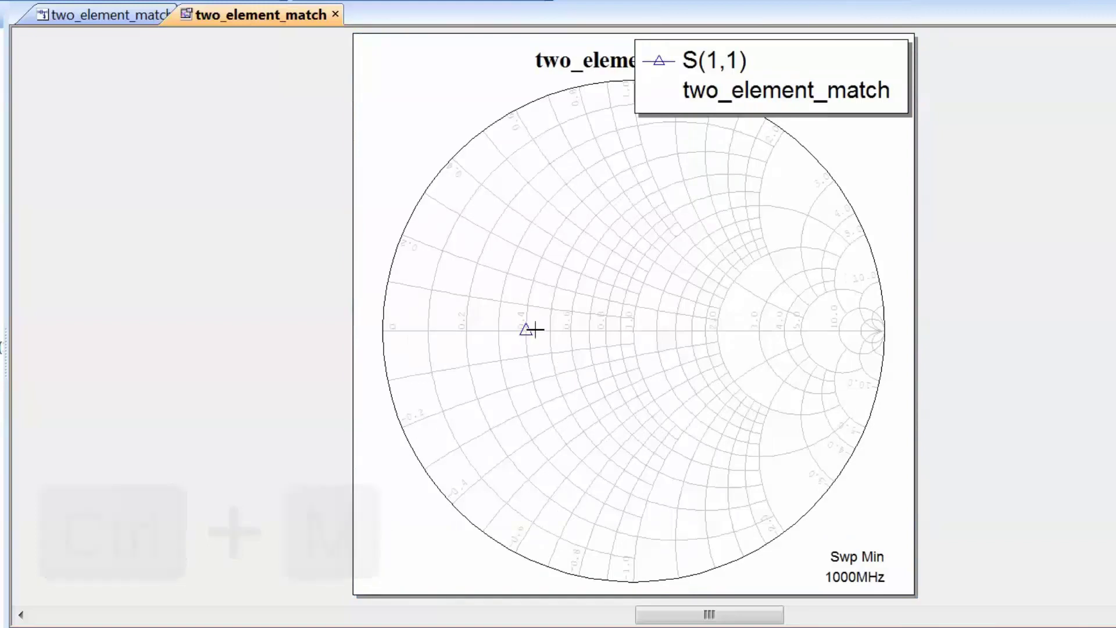
pyautogui.click(526, 331)
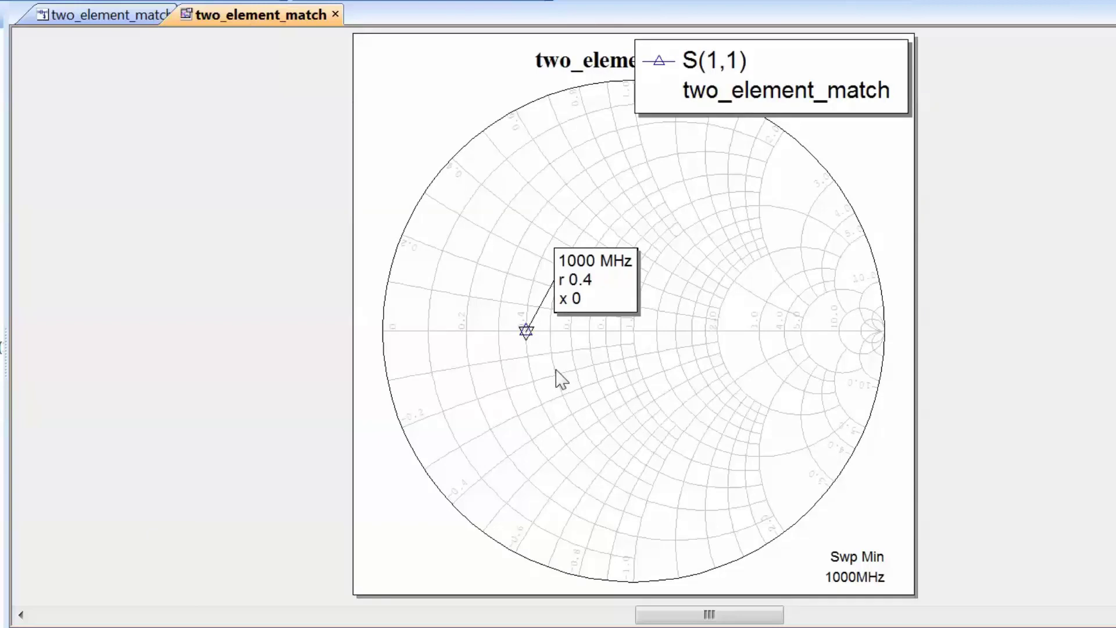
# - Set the Smith chart's marker values to be denormalized to 50 Ohms and delete the marker at the S(1,1) point
pyautogui.rightClick(697, 301)
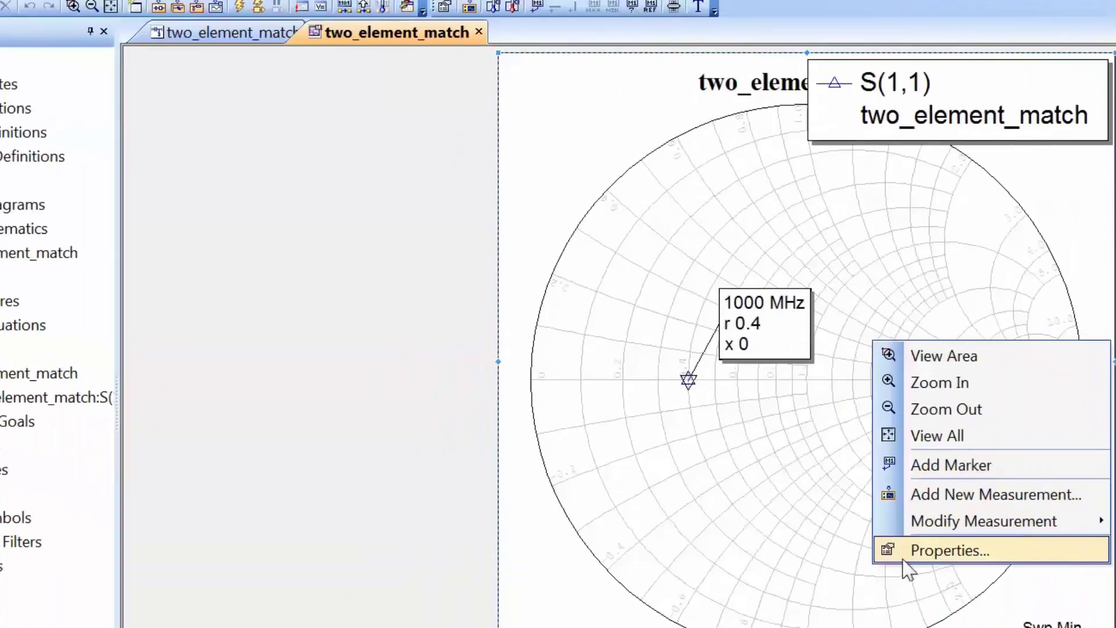
pyautogui.click(730, 487)
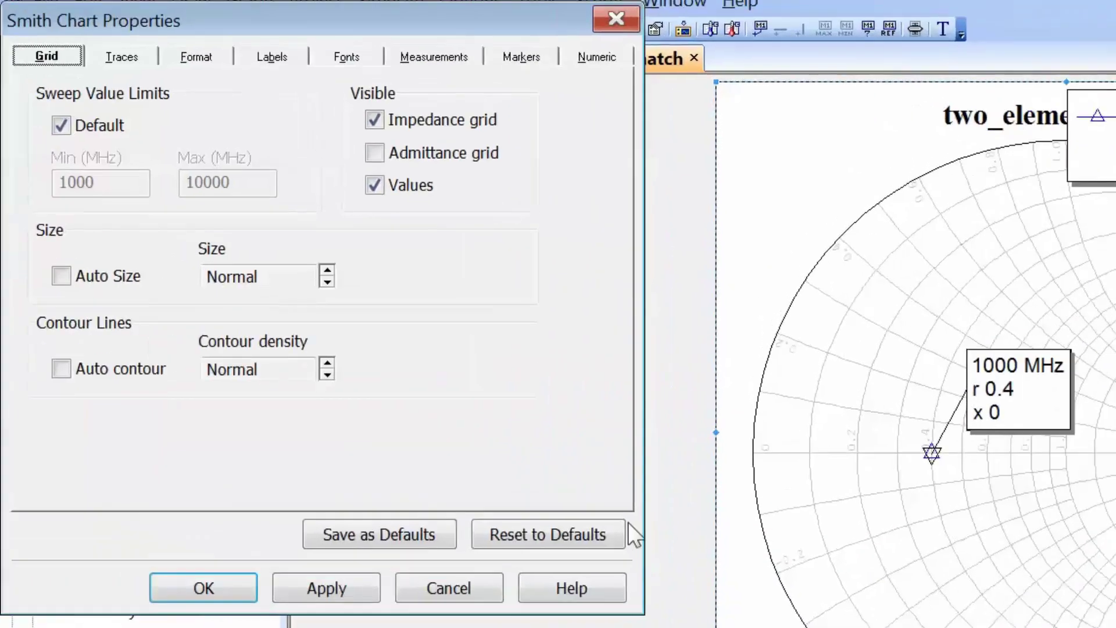
pyautogui.click(521, 56)
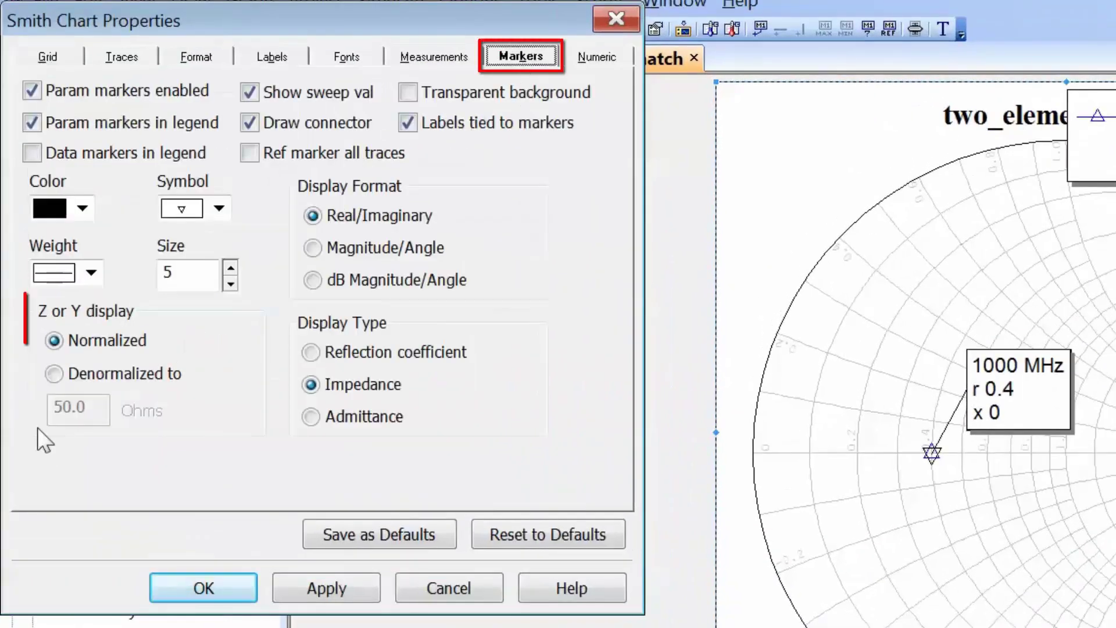
pyautogui.click(54, 374)
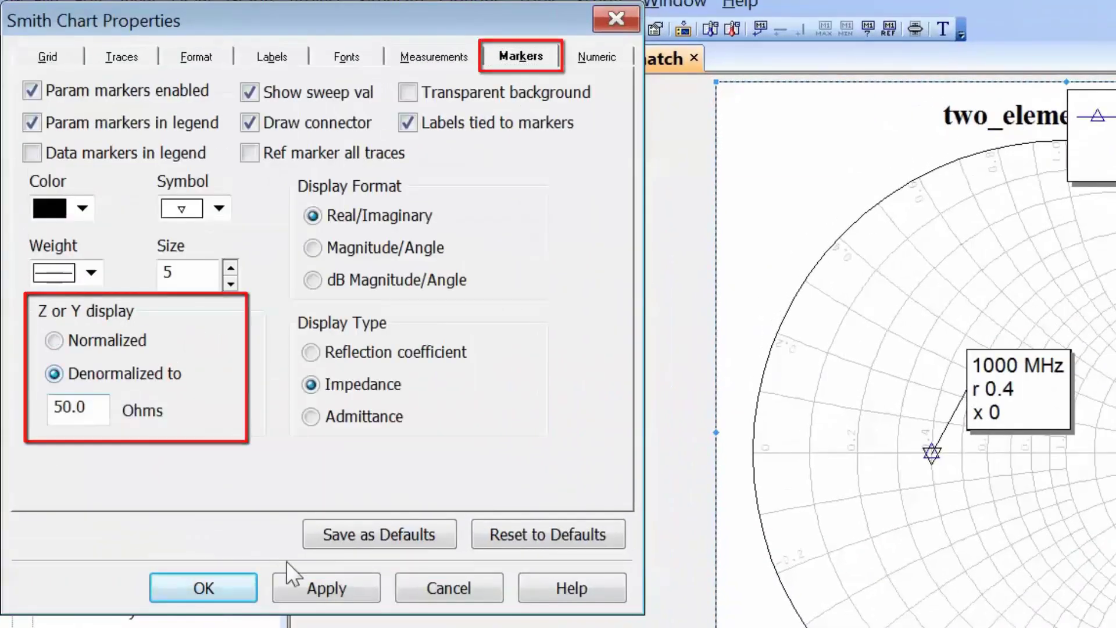
pyautogui.click(326, 588)
pyautogui.click(204, 587)
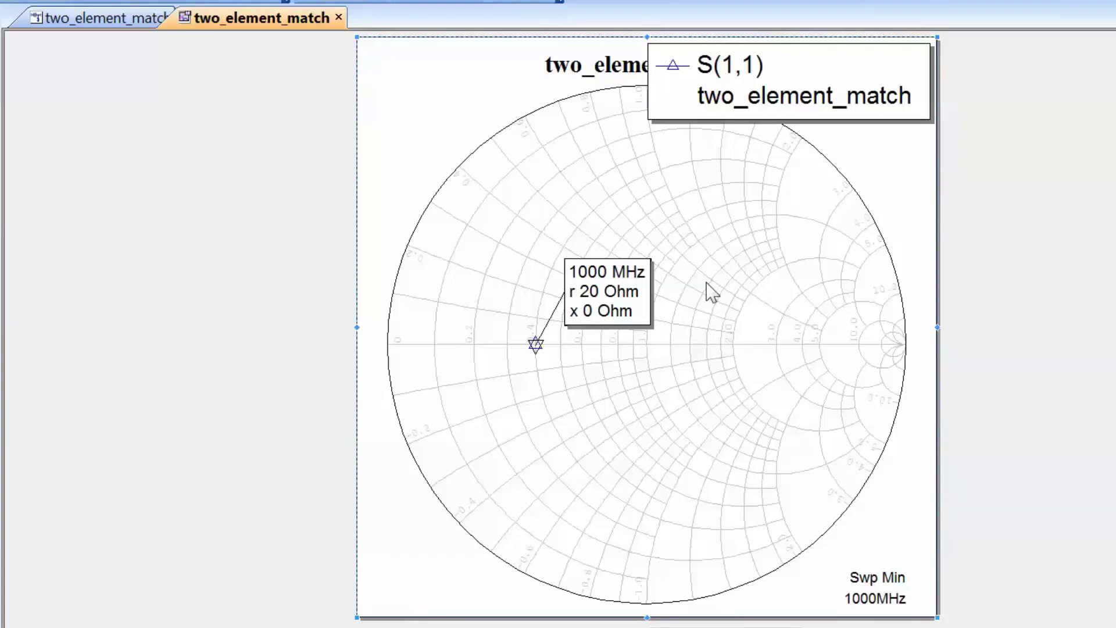
pyautogui.click(615, 311)
pyautogui.press('Delete')
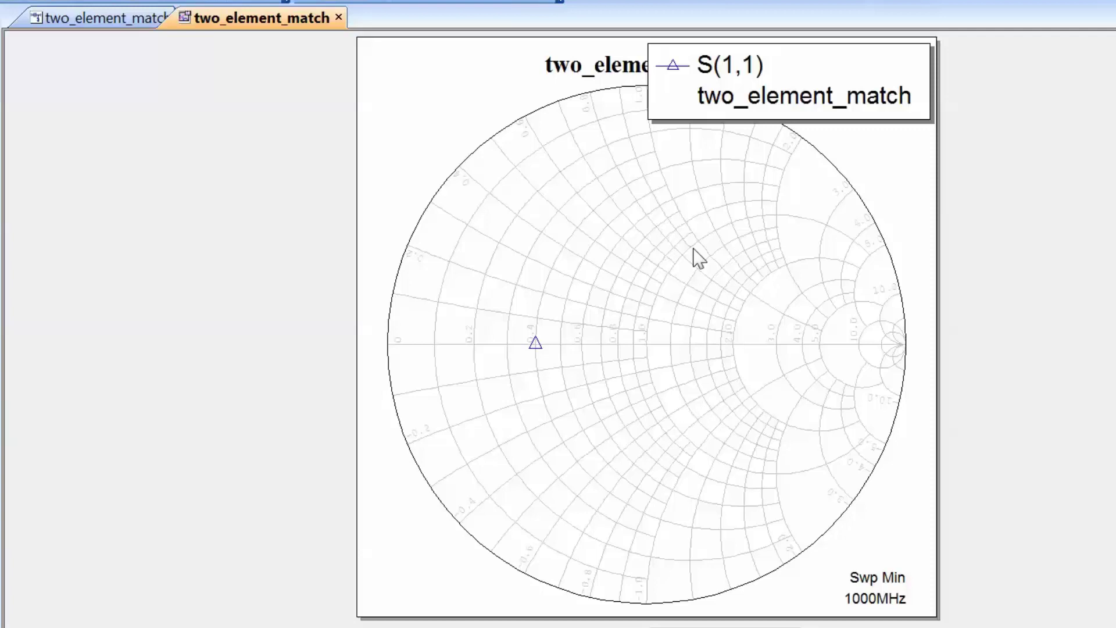
# - Show the Smith chart's admittance grid alongside the impedance grid, hide the grid values, and set the contour density to Coarse
pyautogui.rightClick(623, 306)
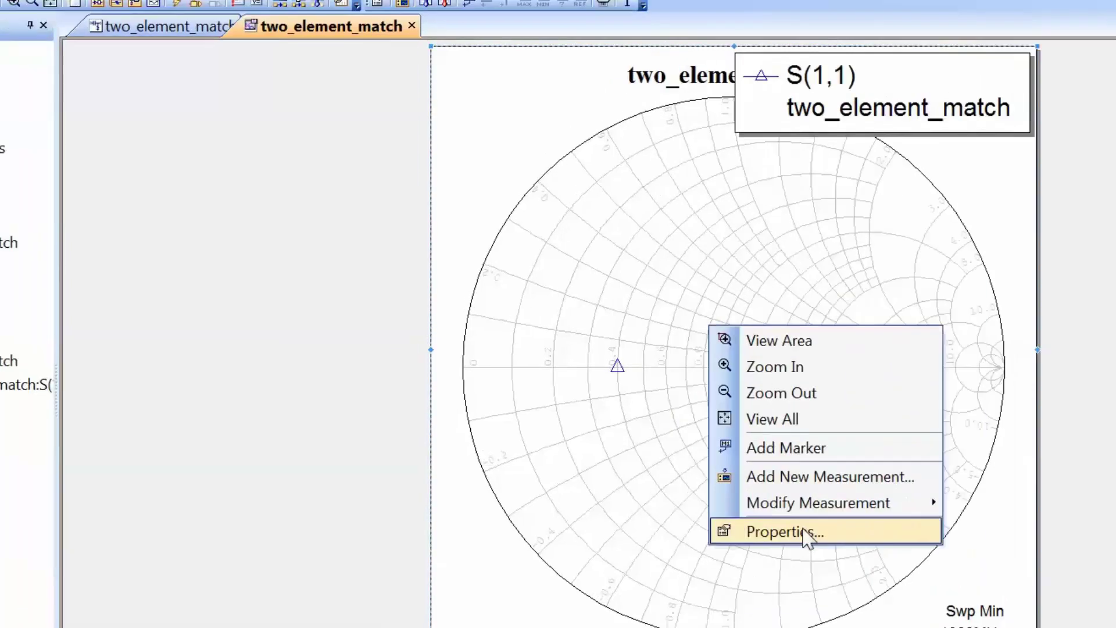
pyautogui.click(718, 501)
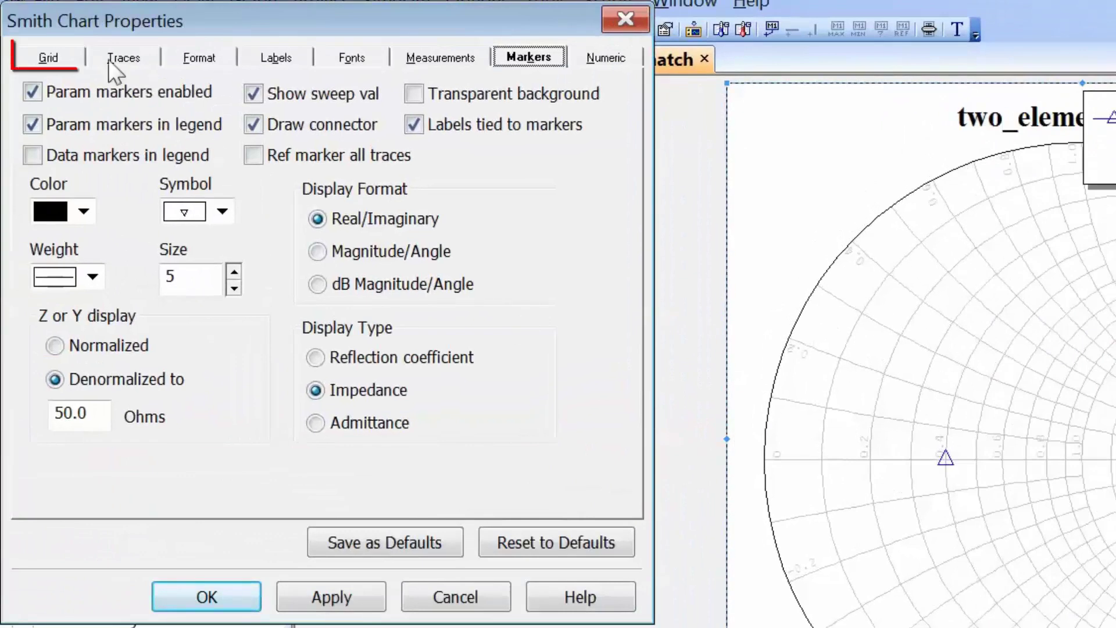
pyautogui.click(63, 55)
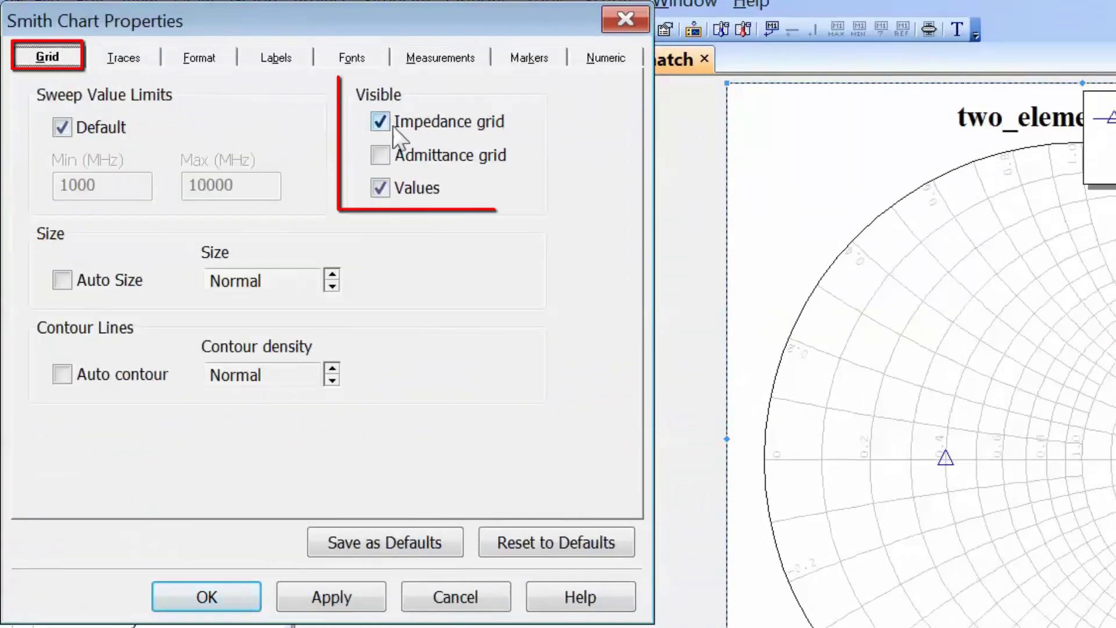
pyautogui.click(381, 156)
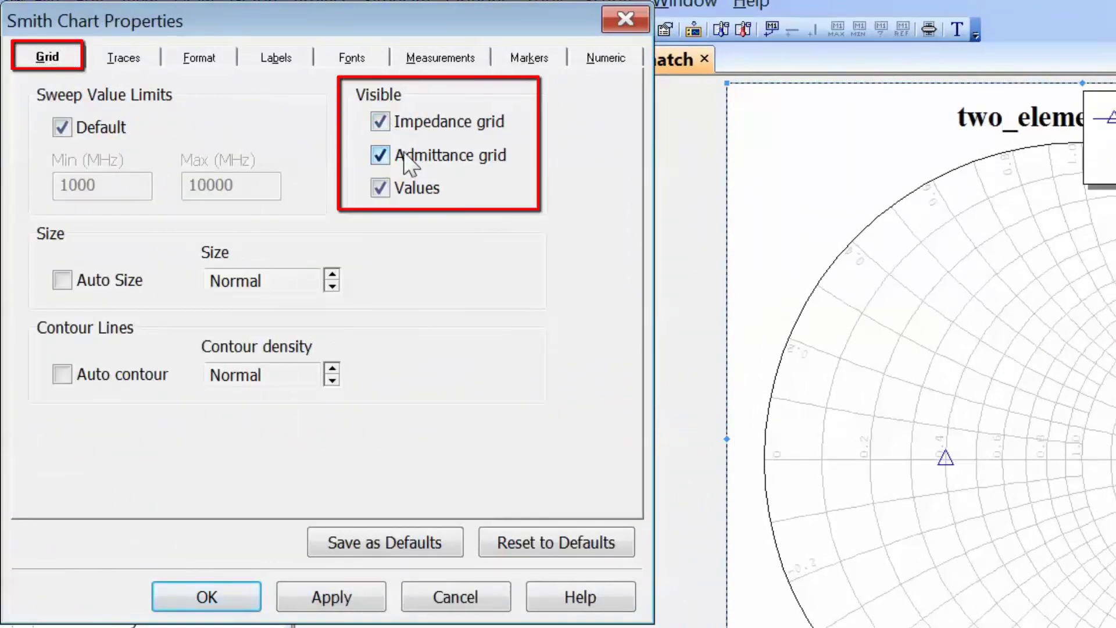
pyautogui.click(381, 188)
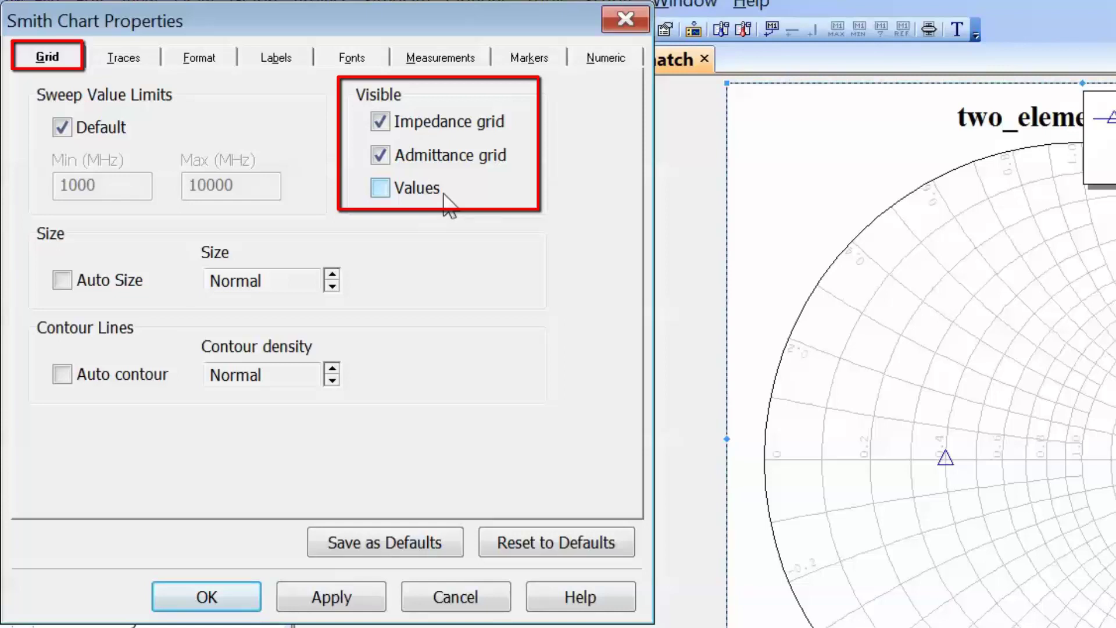
pyautogui.click(330, 380)
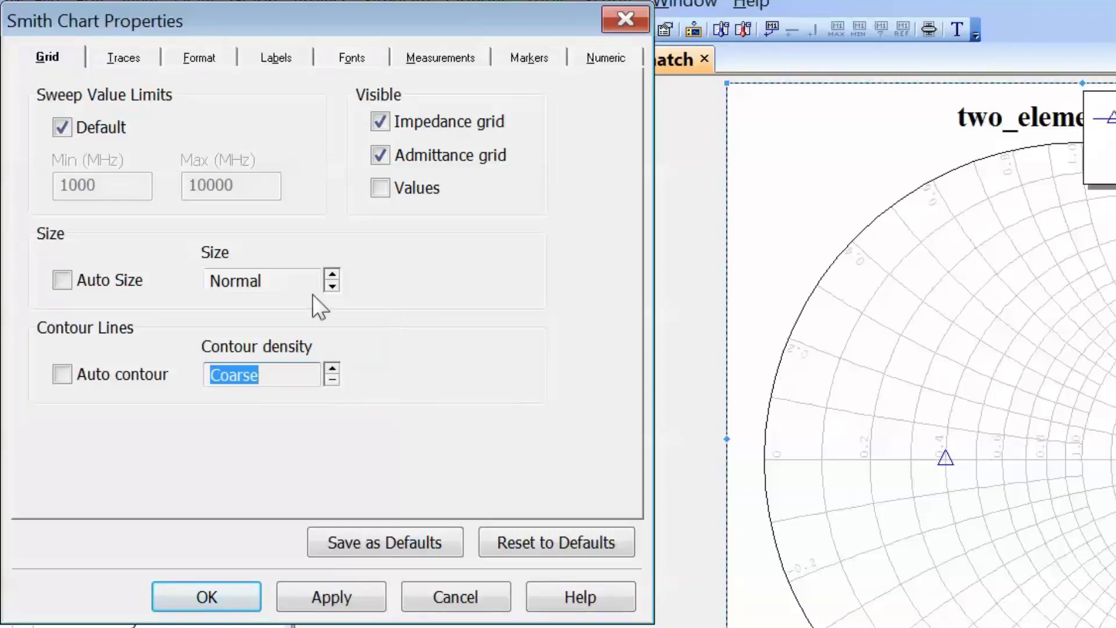
# - Color the Smith chart's impedance divisions green and its admittance divisions red, and apply the formatting
pyautogui.click(195, 60)
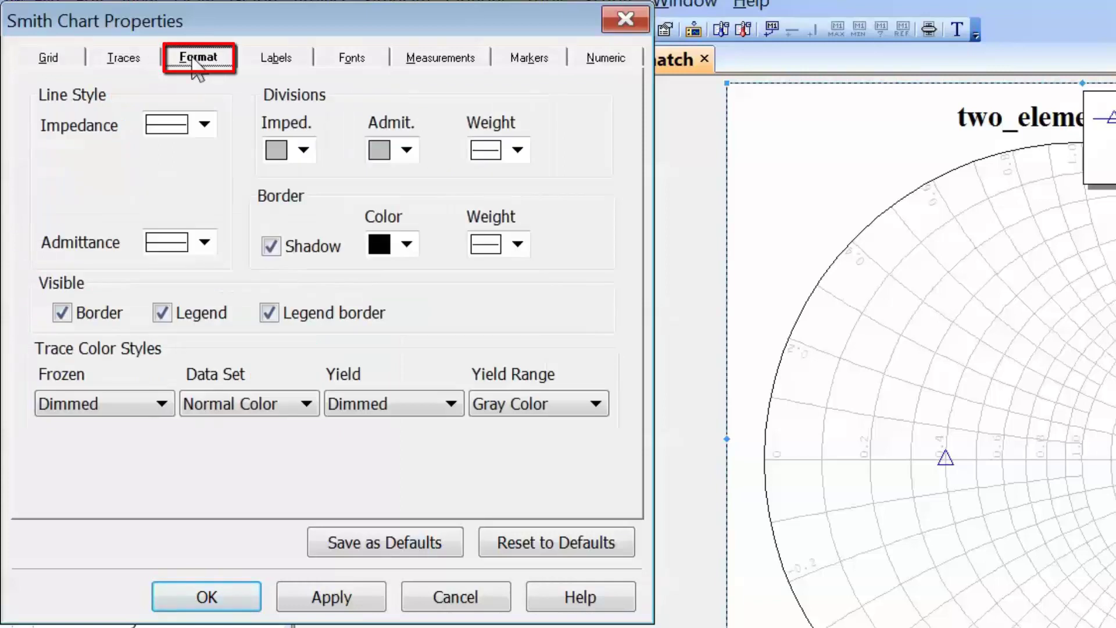
pyautogui.click(303, 150)
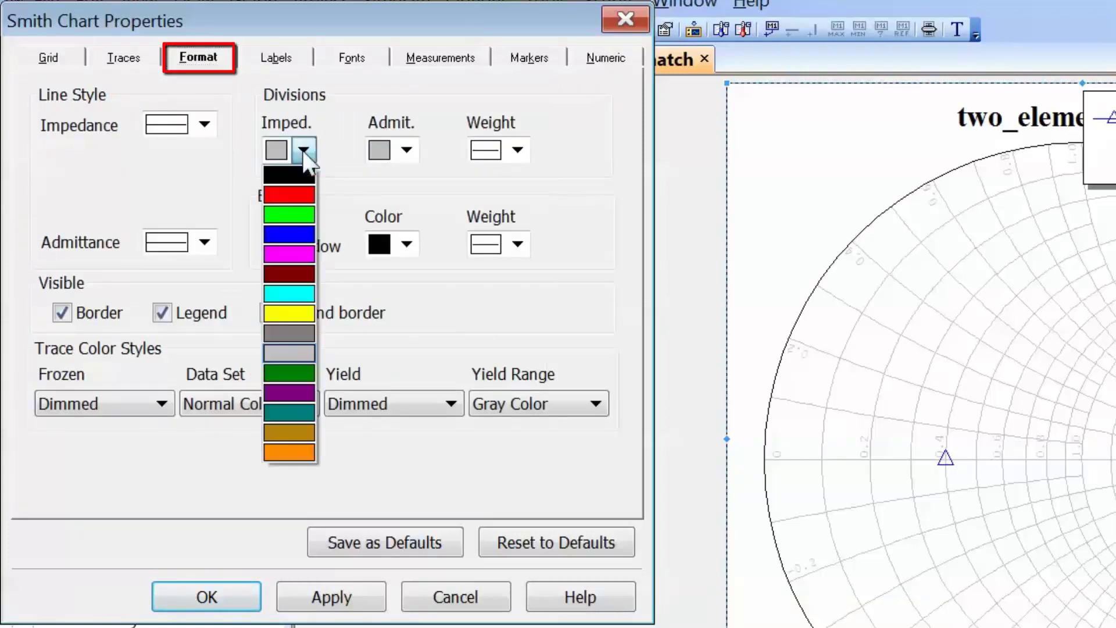
pyautogui.click(298, 211)
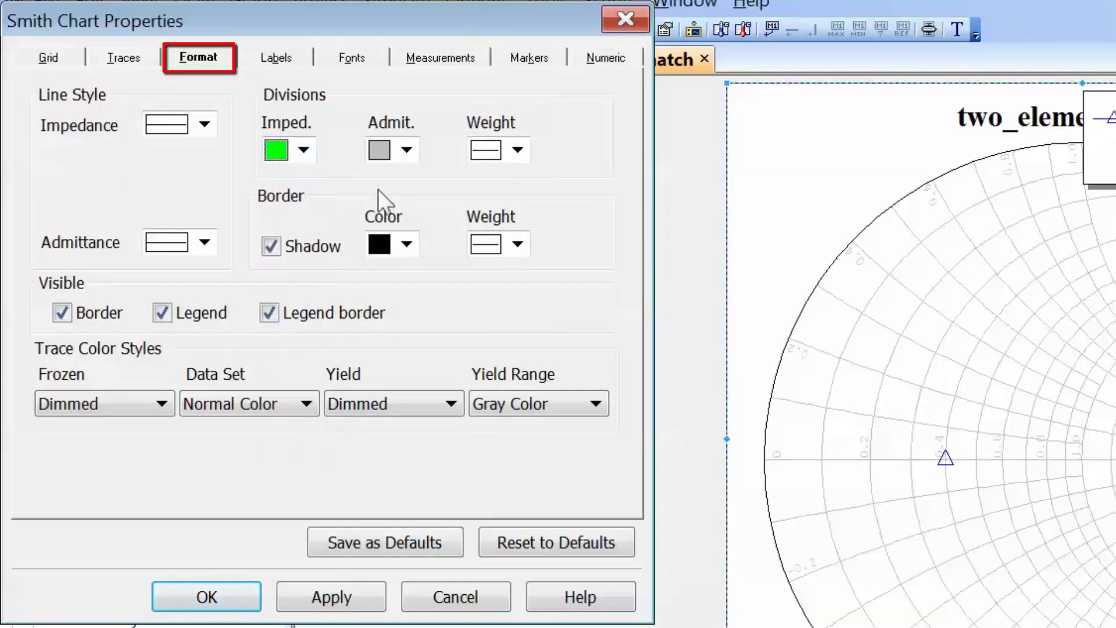
pyautogui.click(406, 152)
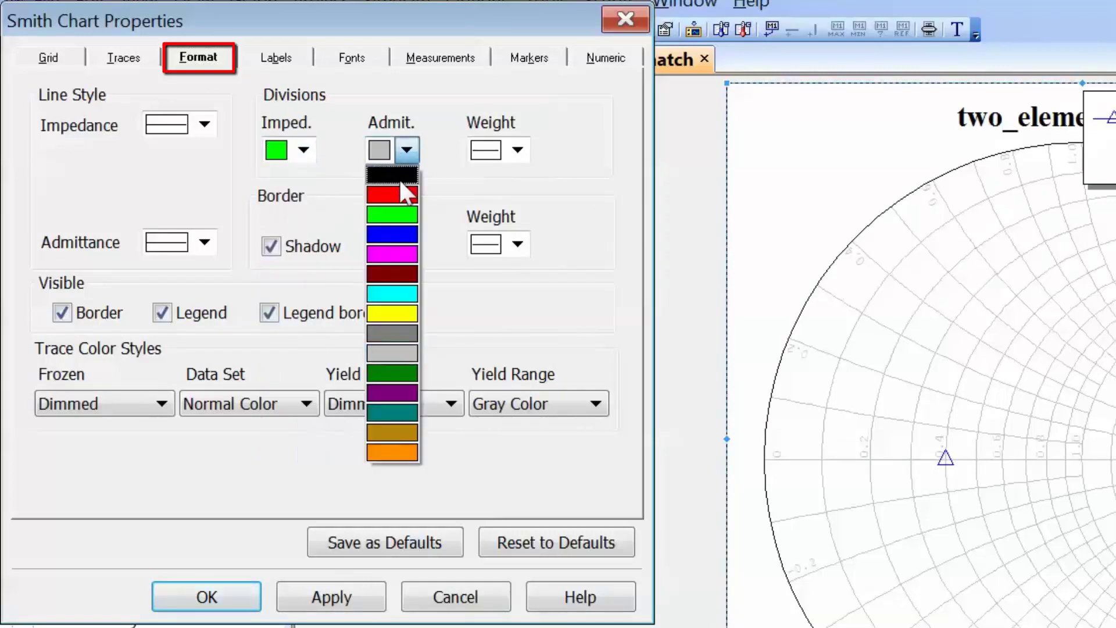
pyautogui.click(396, 189)
pyautogui.click(333, 595)
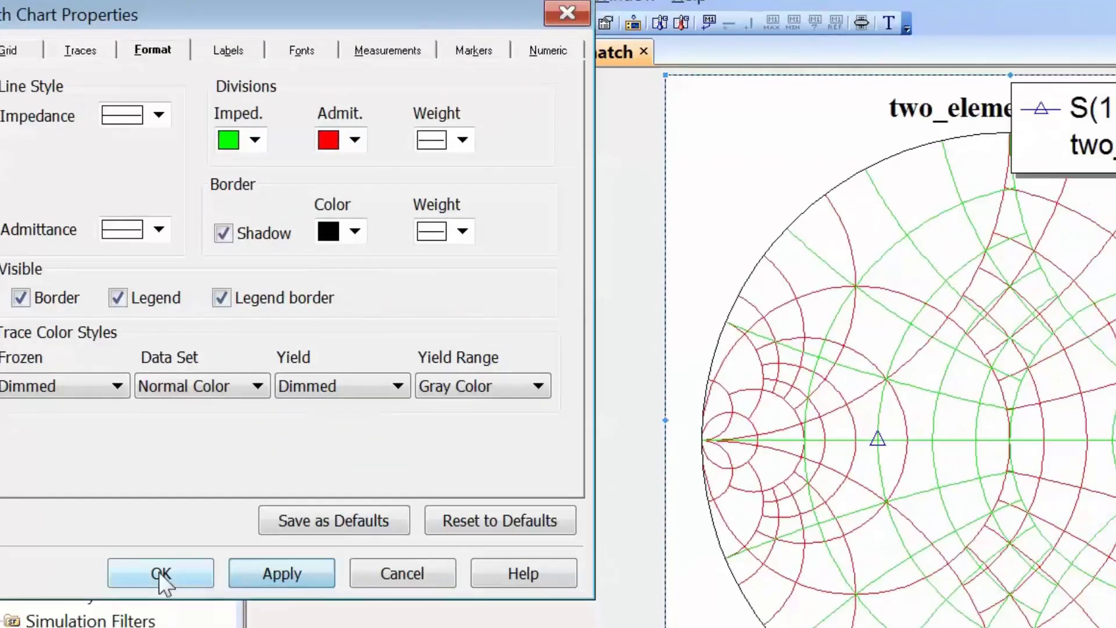
pyautogui.click(159, 570)
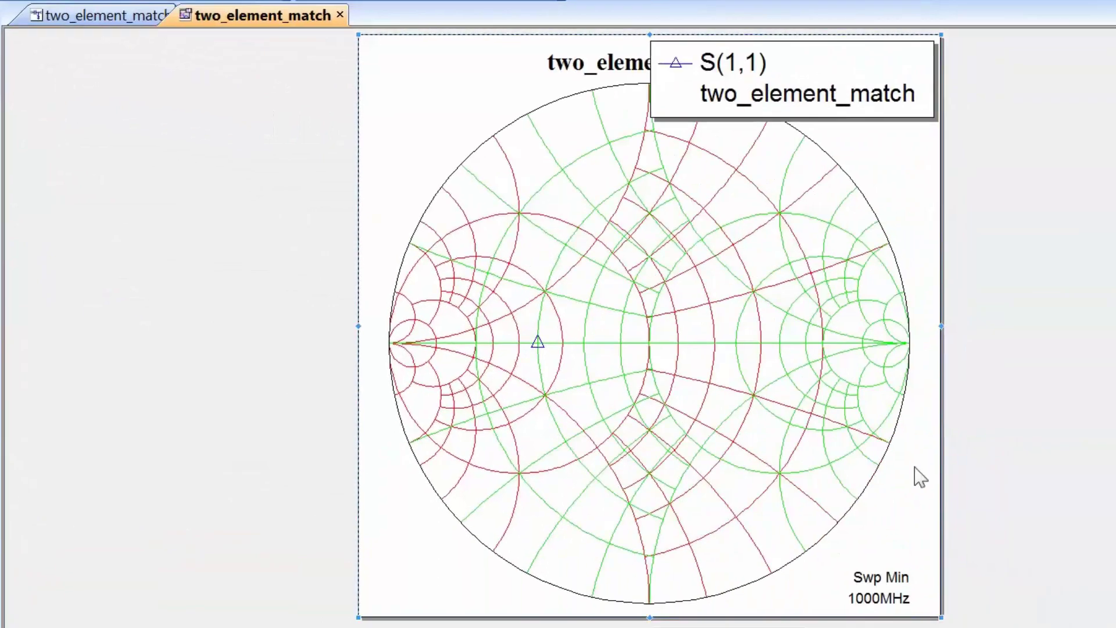
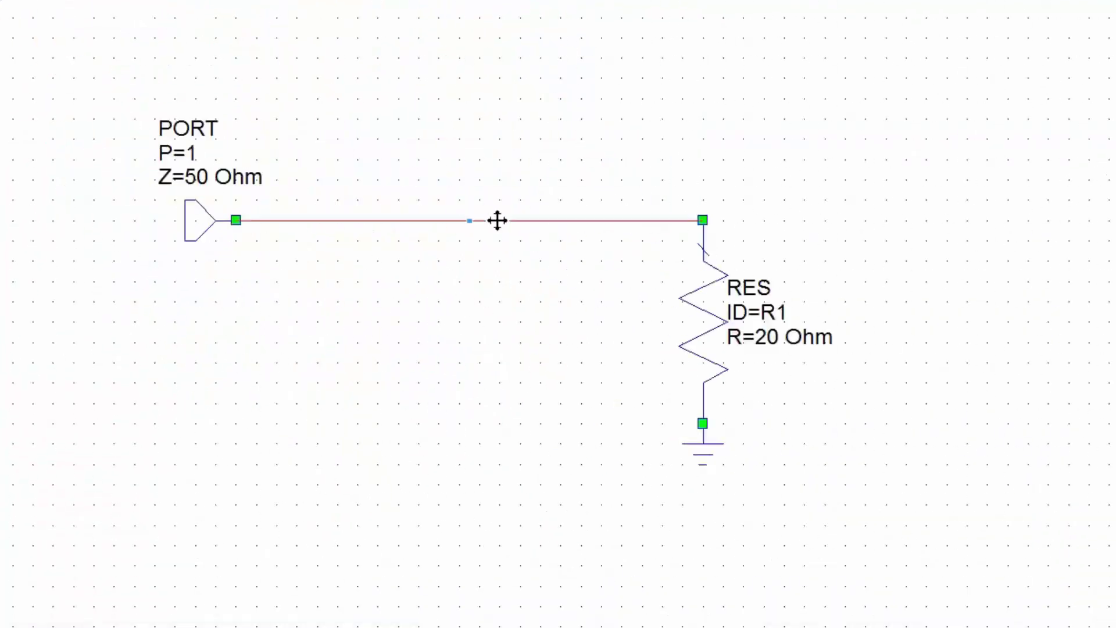
# - Replace the wire between port 1 and the 20 Ohm resistor with a series 6.5 pF capacitor wired to the port
pyautogui.press('Delete')
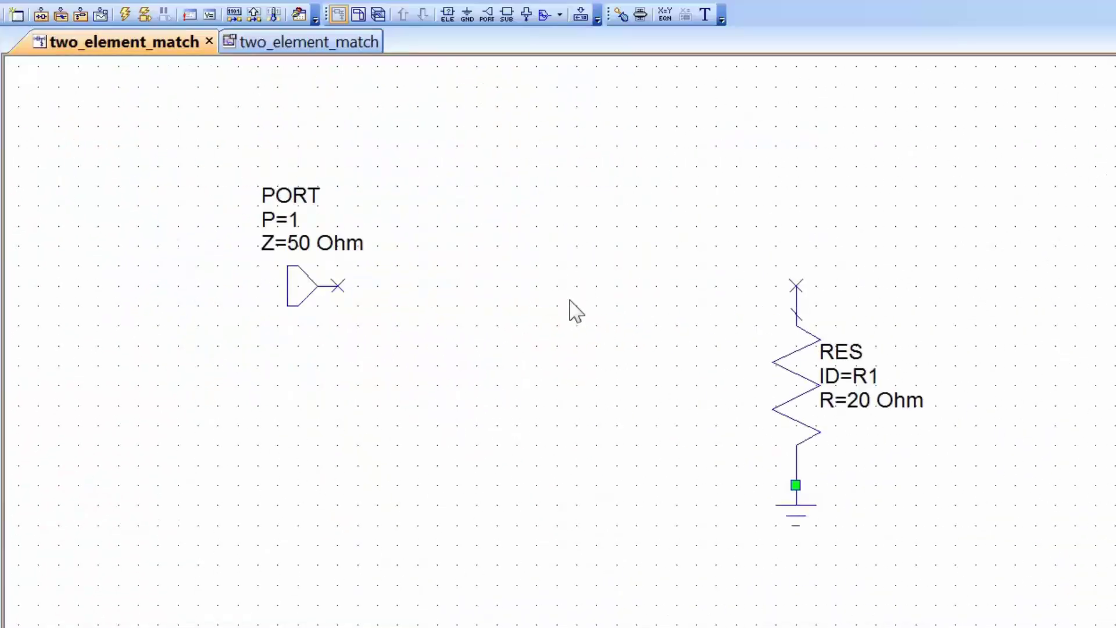
pyautogui.hotkey('ctrl', 'z')
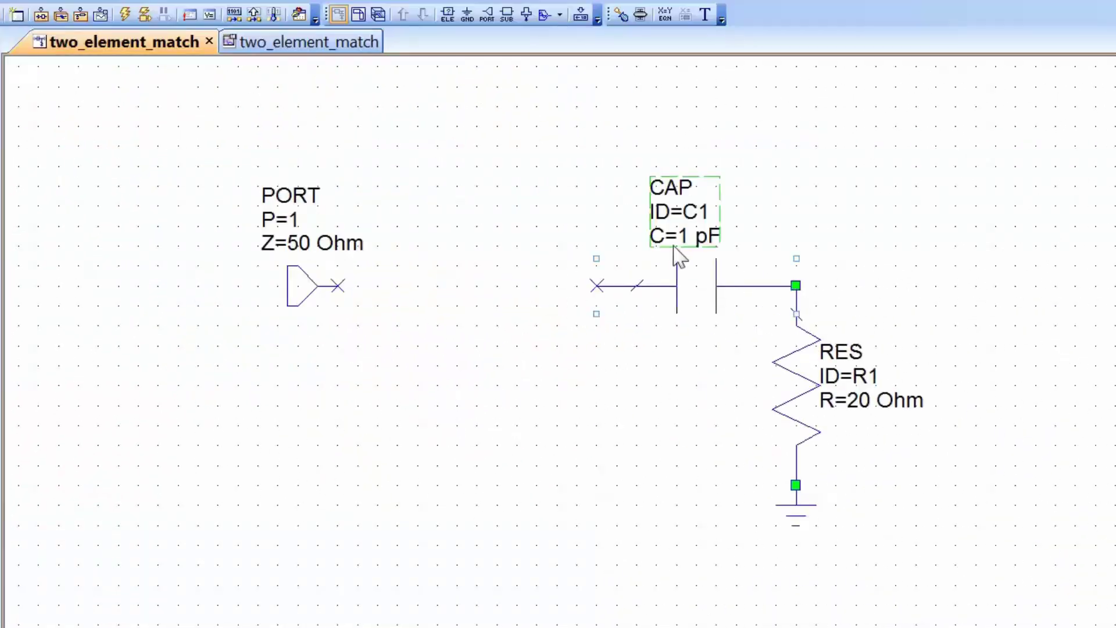
pyautogui.doubleClick(686, 235)
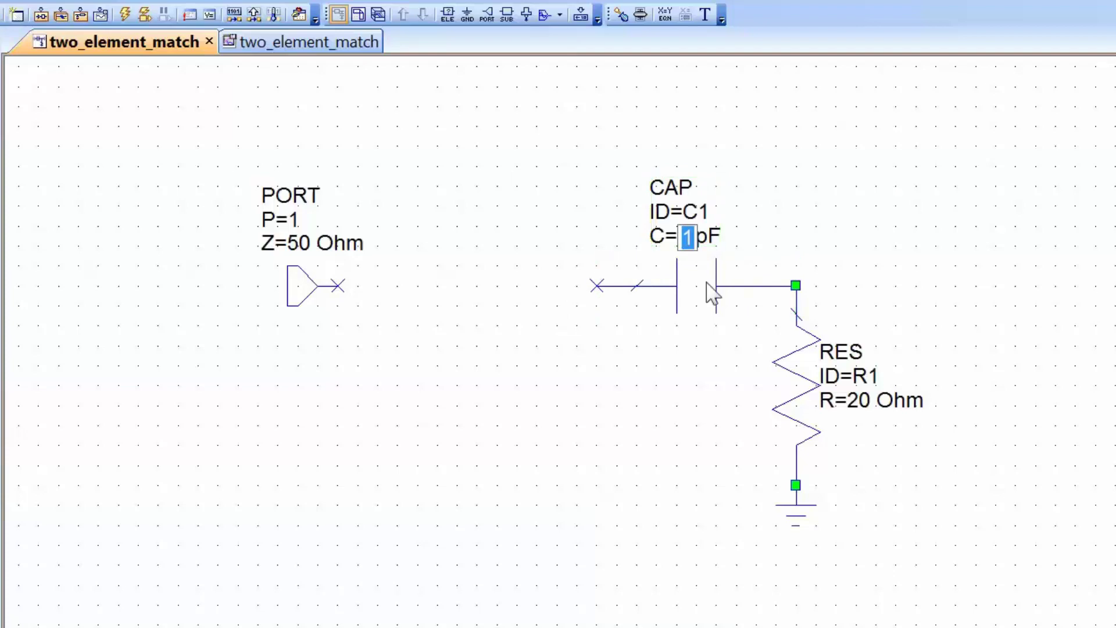
pyautogui.write('6.5')
pyautogui.press('Return')
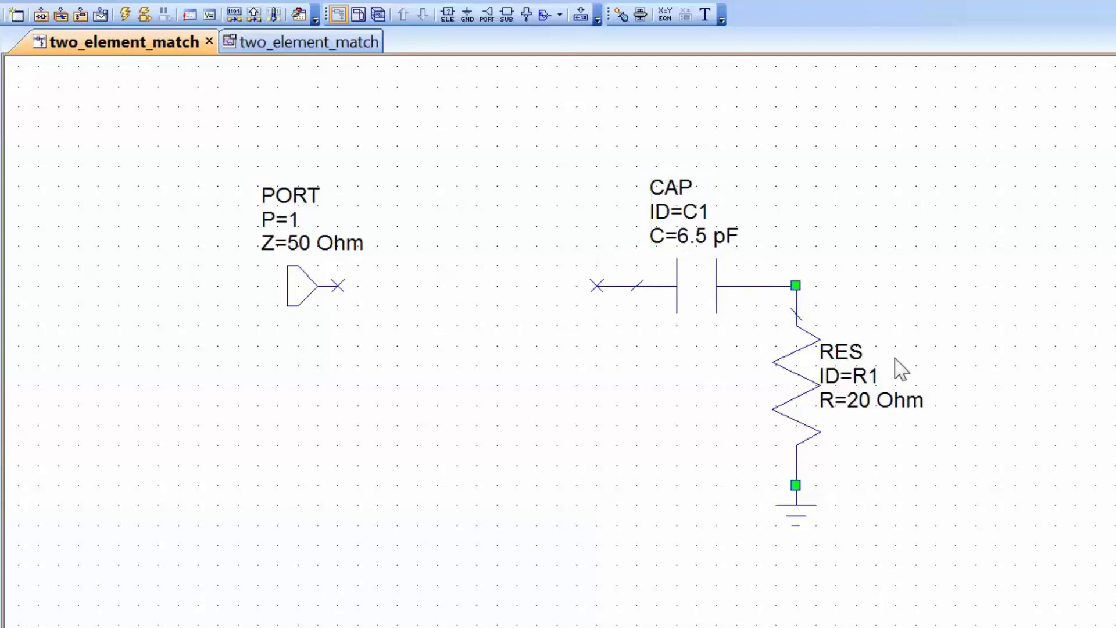
pyautogui.moveTo(338, 286); pyautogui.dragTo(596, 285)
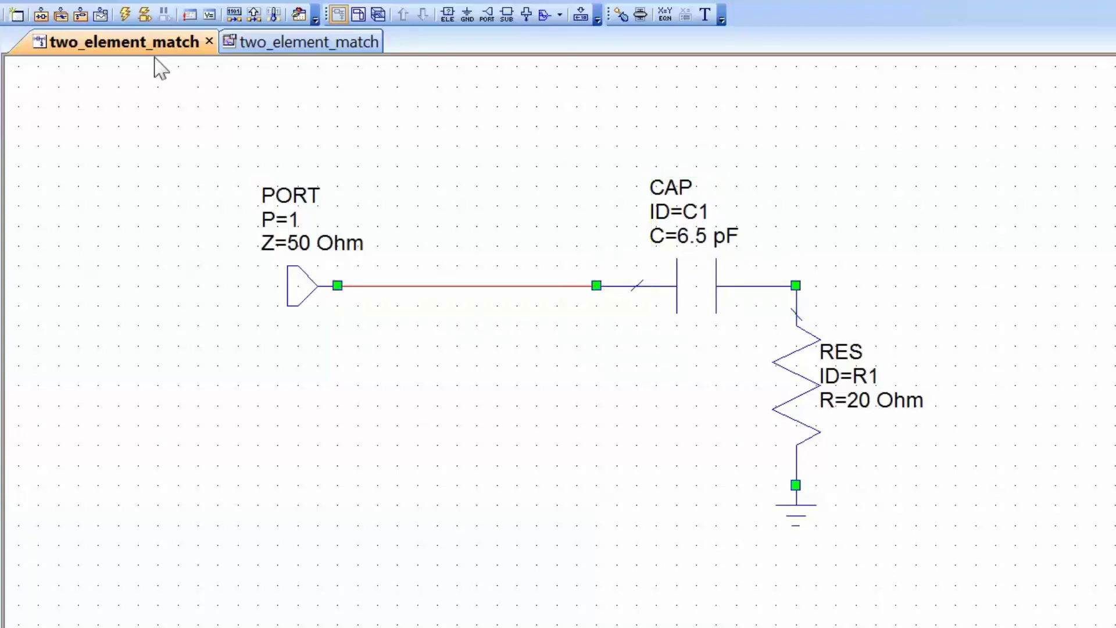
# - Simulate the circuit and set the Smith chart's marker display type to Admittance
pyautogui.click(125, 15)
pyautogui.click(254, 44)
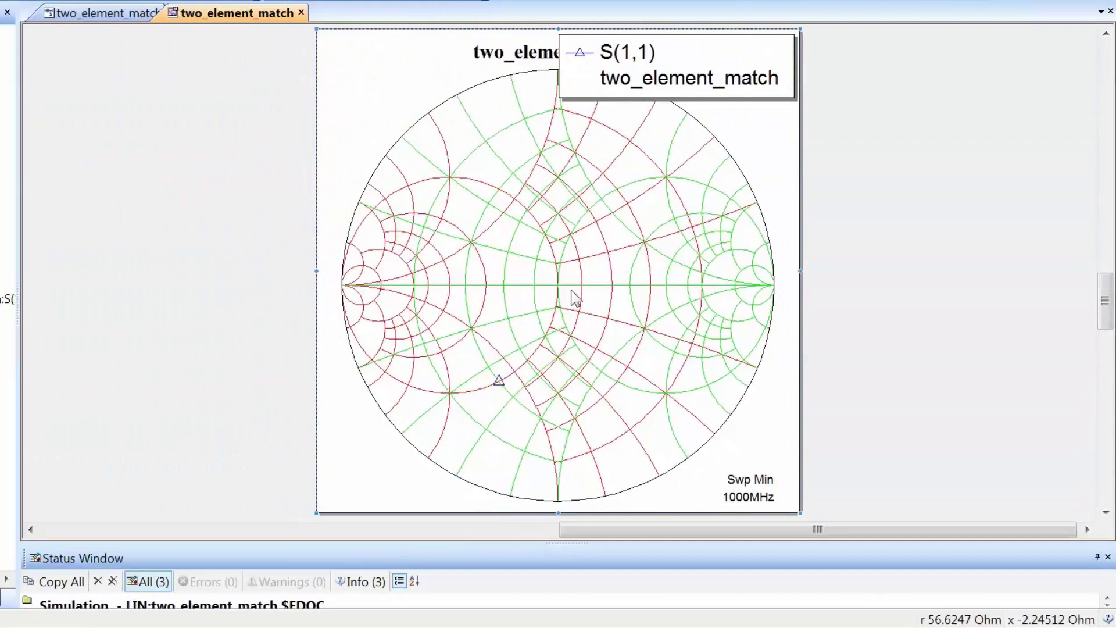
pyautogui.rightClick(575, 296)
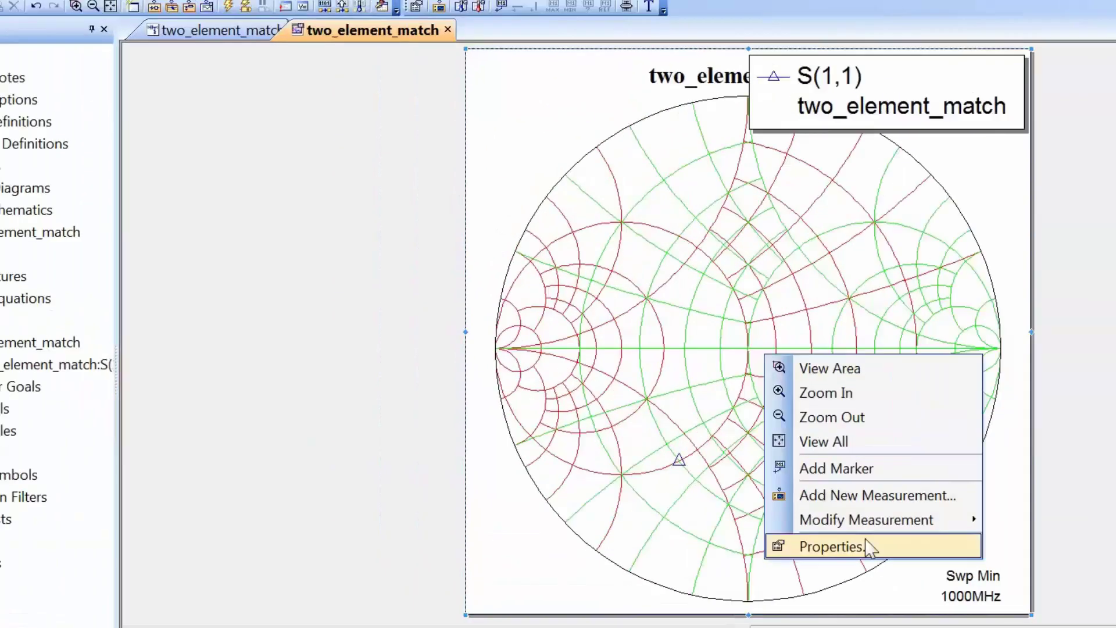
pyautogui.click(661, 453)
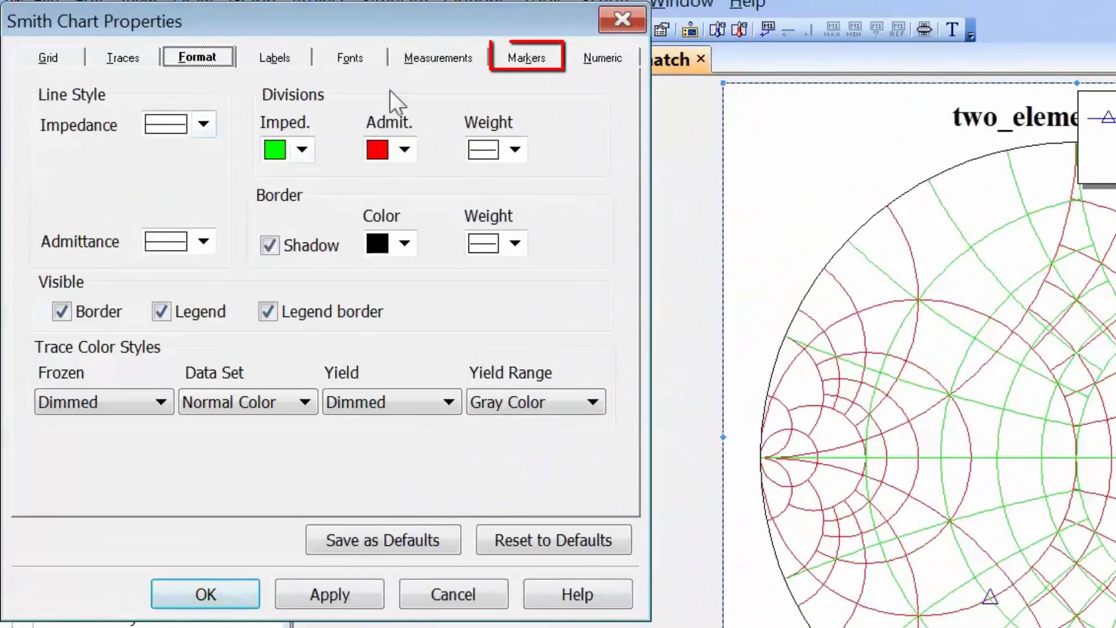
pyautogui.click(530, 63)
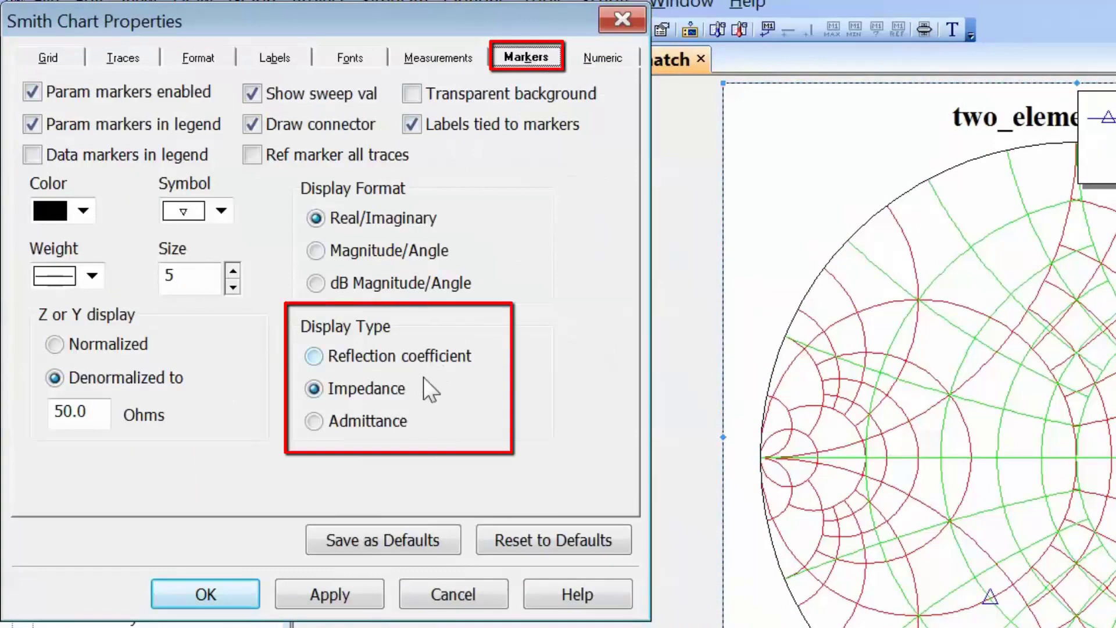
pyautogui.click(317, 420)
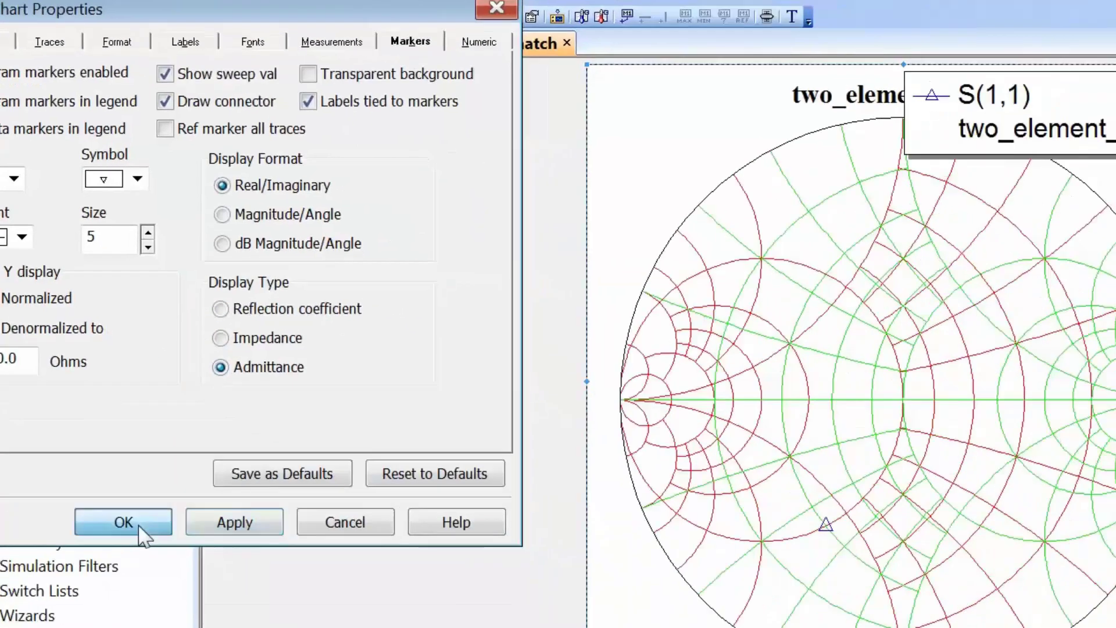
pyautogui.click(223, 598)
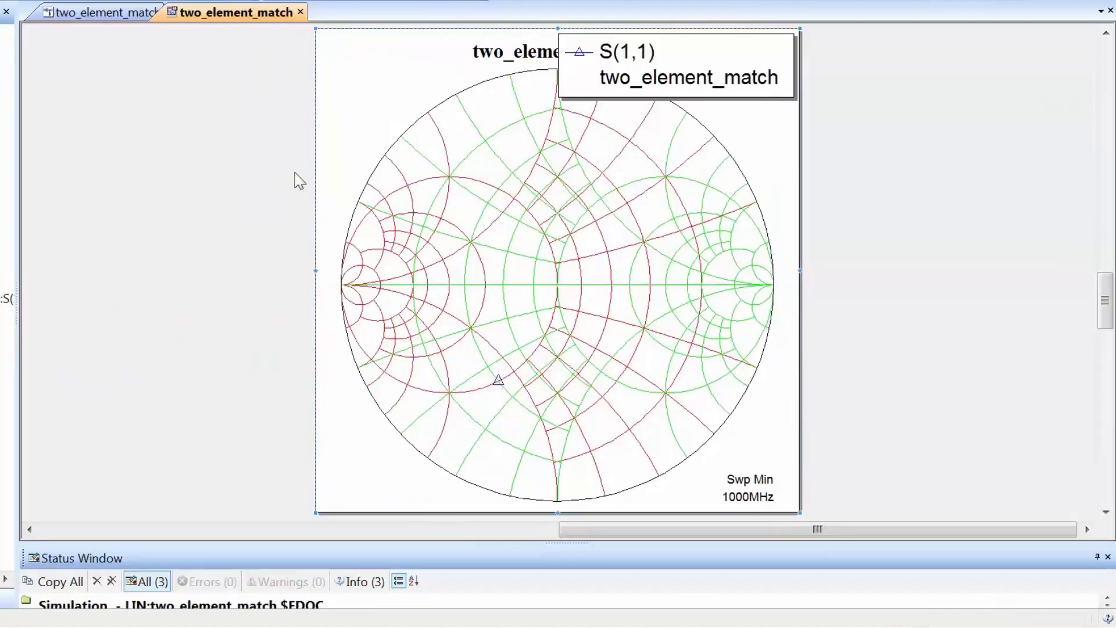
# - Place a shunt inductor in the schematic at the node between port and capacitor, and wire its lower end to the resistor's ground
pyautogui.click(110, 12)
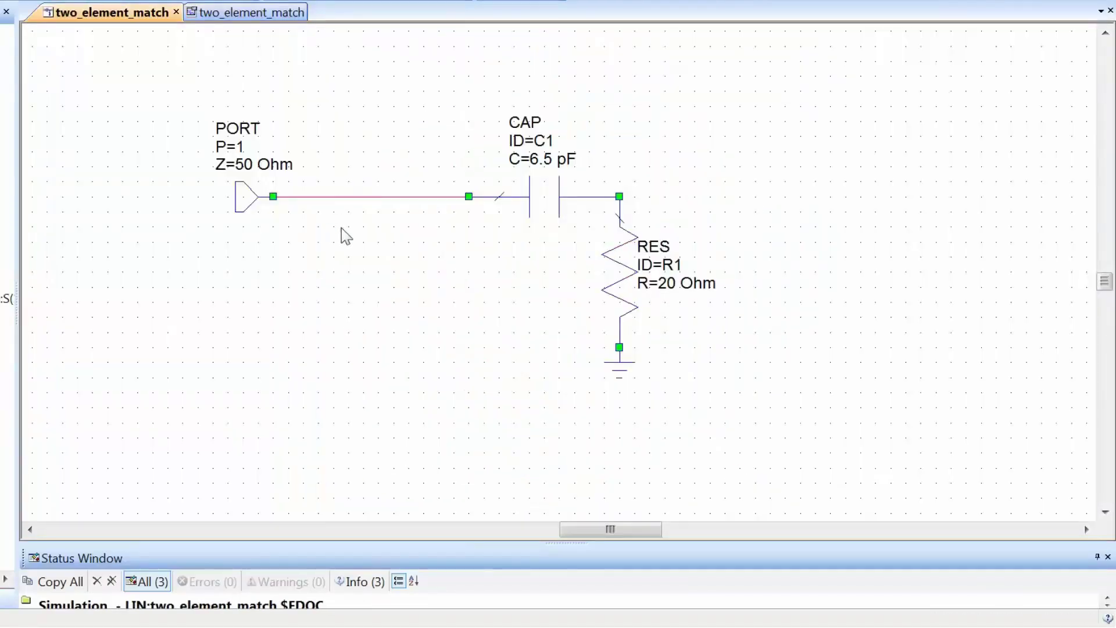
pyautogui.click(500, 277)
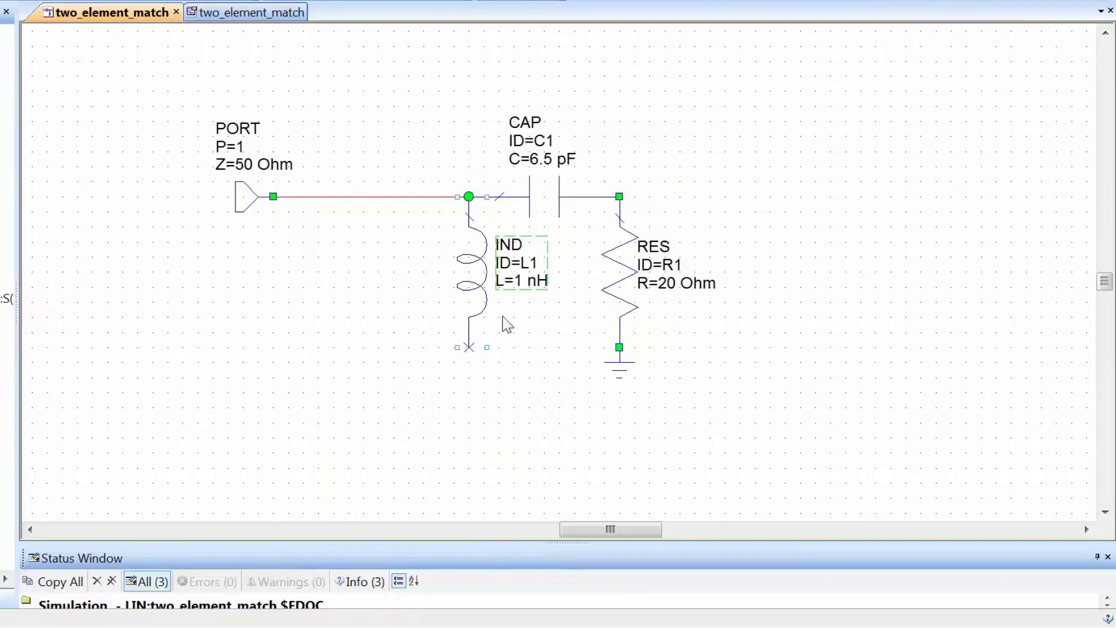
pyautogui.click(468, 347)
pyautogui.click(619, 347)
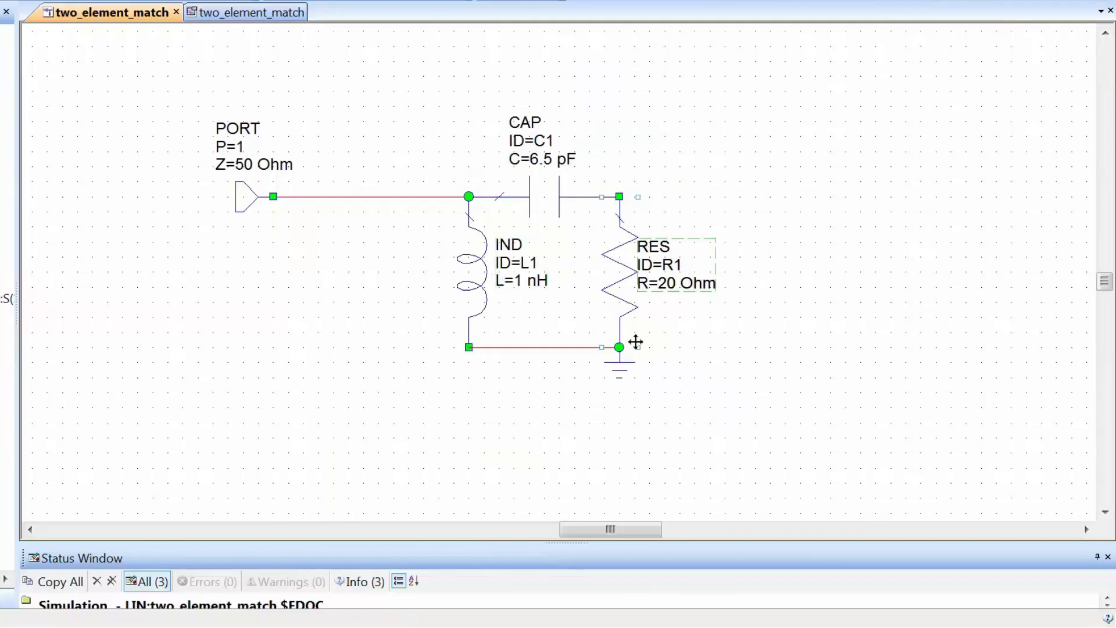
# - Set the shunt inductor's inductance to 6.5 nH
pyautogui.click(521, 281)
pyautogui.doubleClick(522, 282)
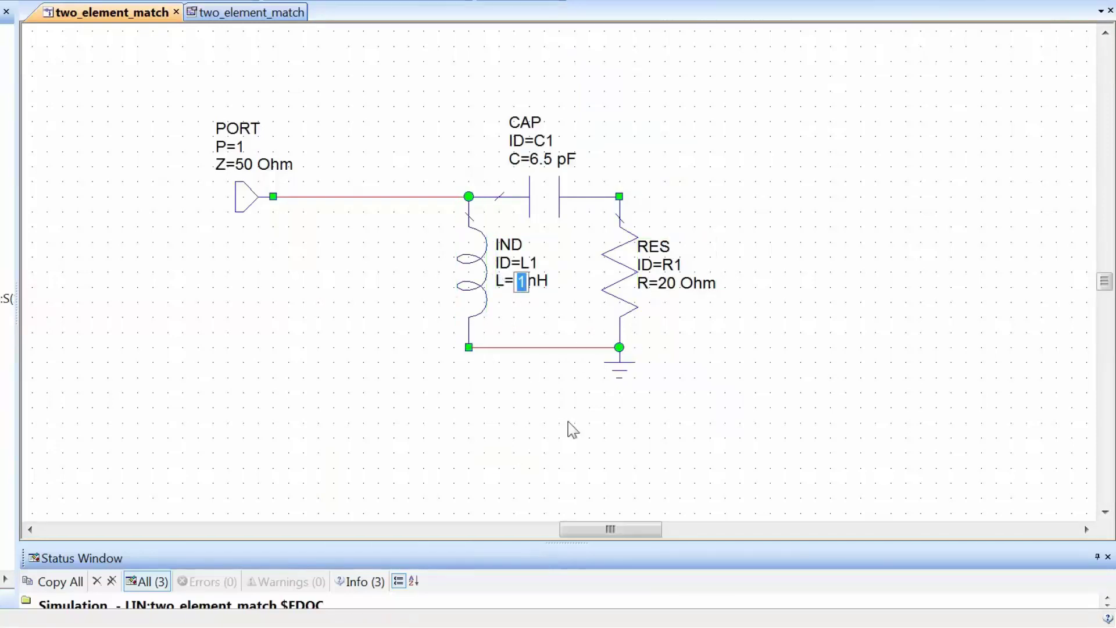
pyautogui.write('6.5')
pyautogui.click(567, 421)
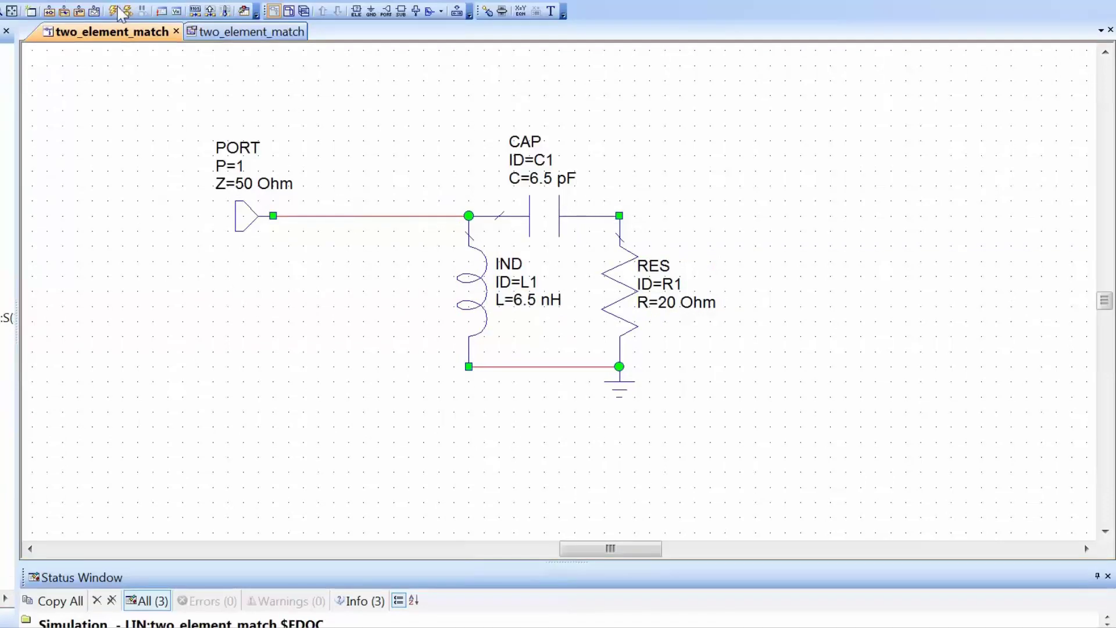
# - Examine the matched circuit's simulated S(1,1) point on the Smith chart
pyautogui.click(205, 34)
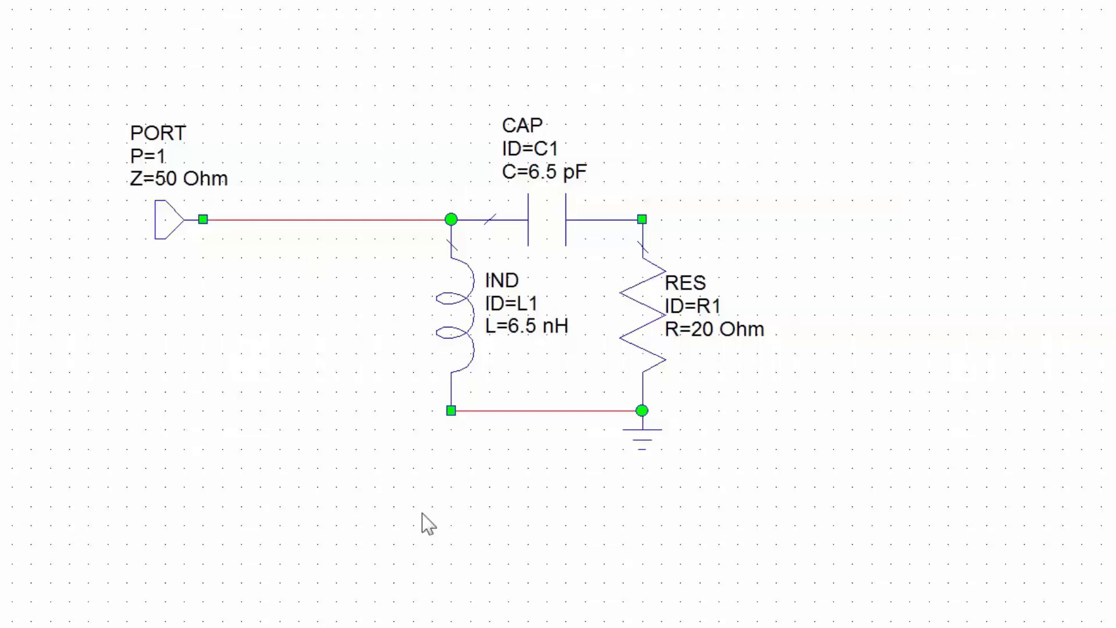
# - Delete the series capacitor and shunt inductor from the schematic and wire port 1 directly to the 20 Ohm resistor
pyautogui.moveTo(372, 80); pyautogui.dragTo(661, 531)
pyautogui.press('Delete')
pyautogui.click(220, 222)
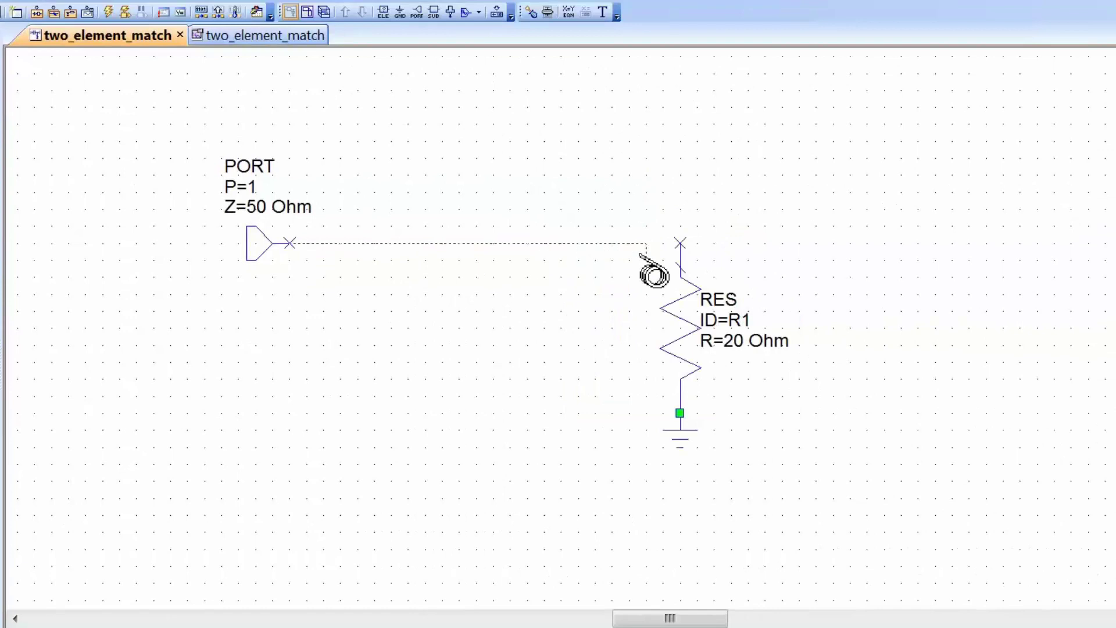
pyautogui.click(680, 243)
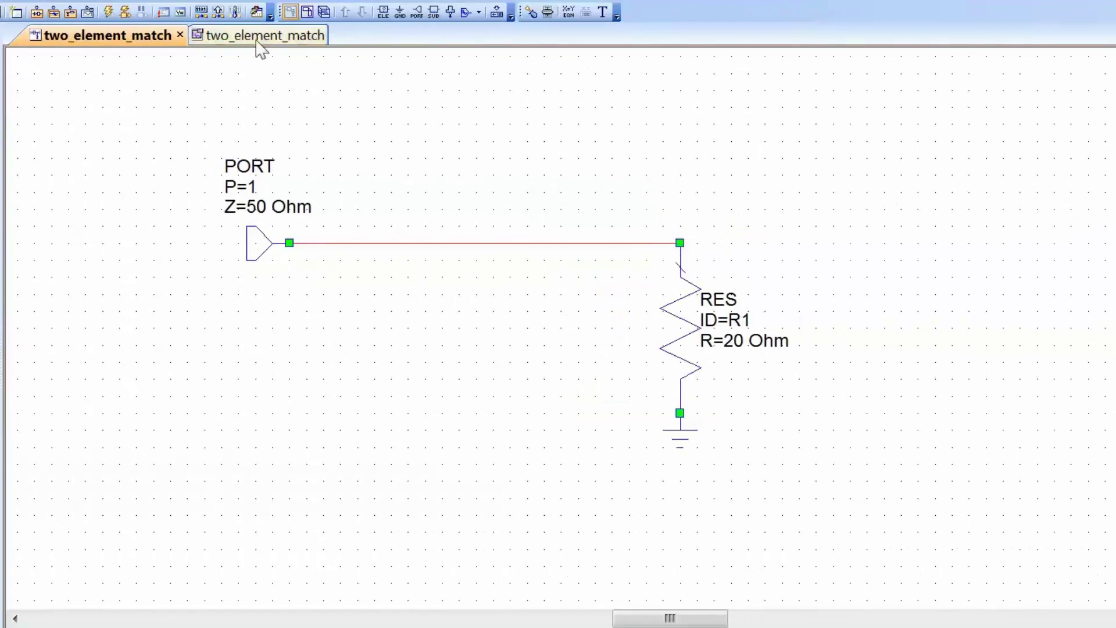
# - Simulate the unmatched load and set the Smith chart's marker display type to Impedance
pyautogui.click(108, 12)
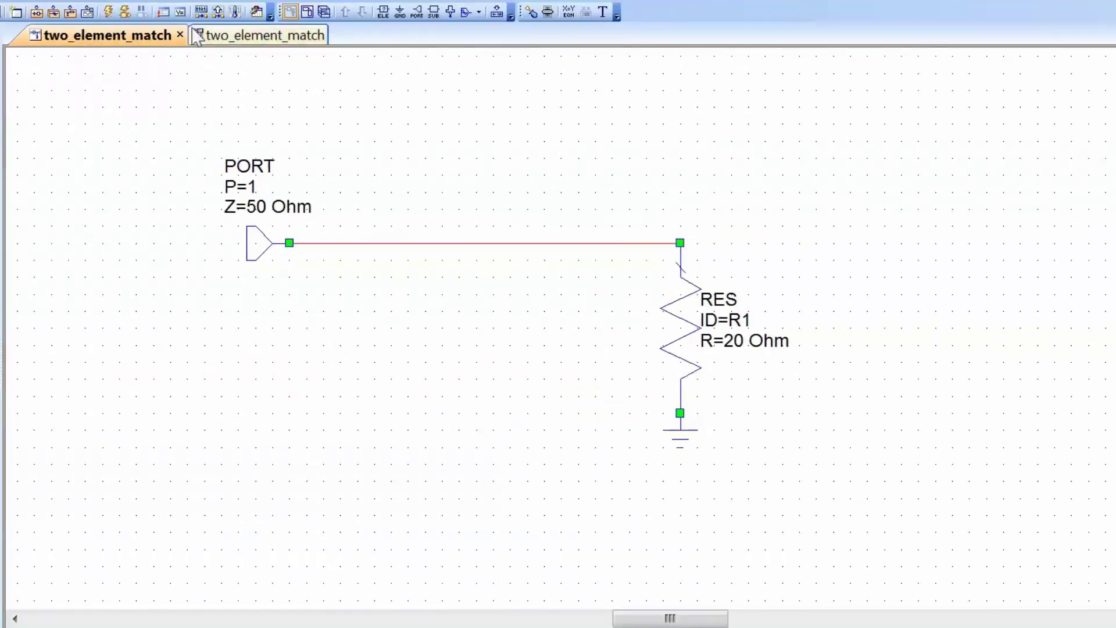
pyautogui.click(230, 36)
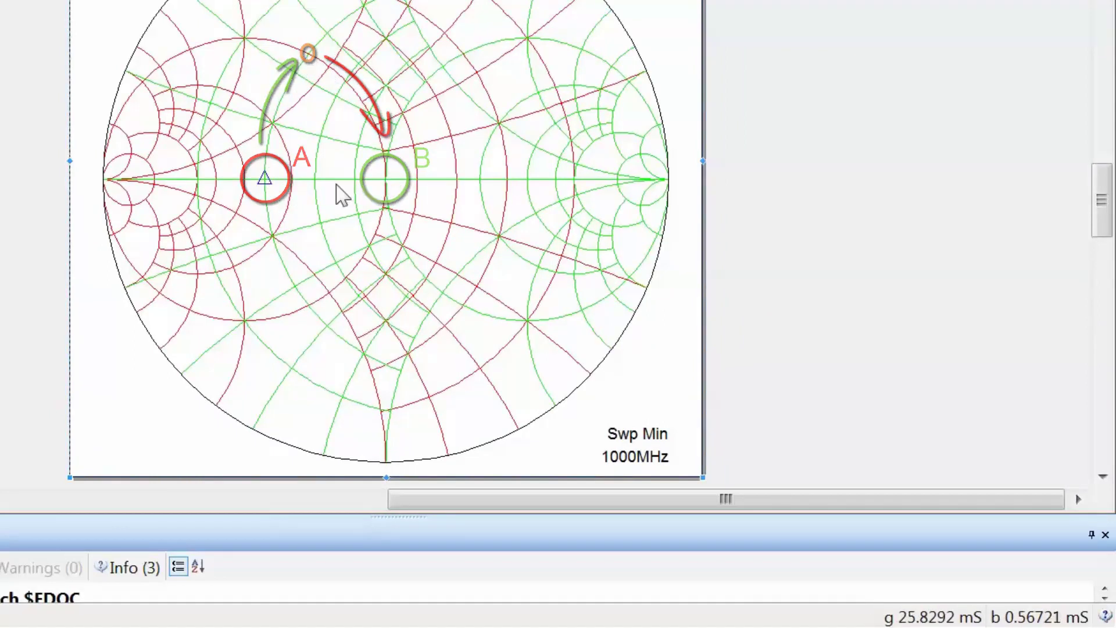
pyautogui.rightClick(379, 102)
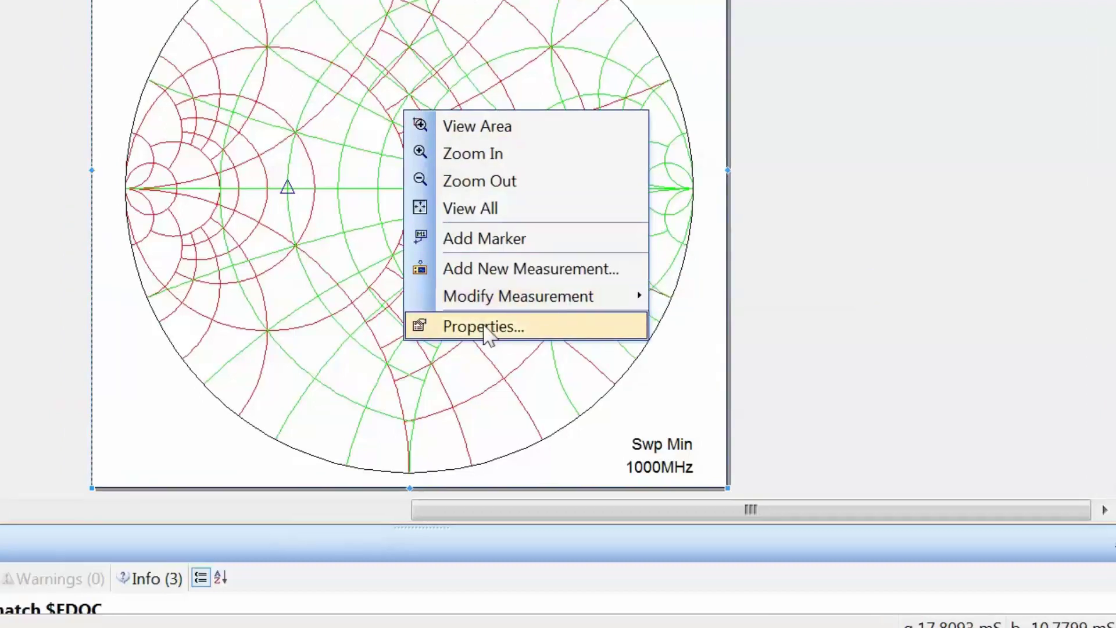
pyautogui.click(462, 319)
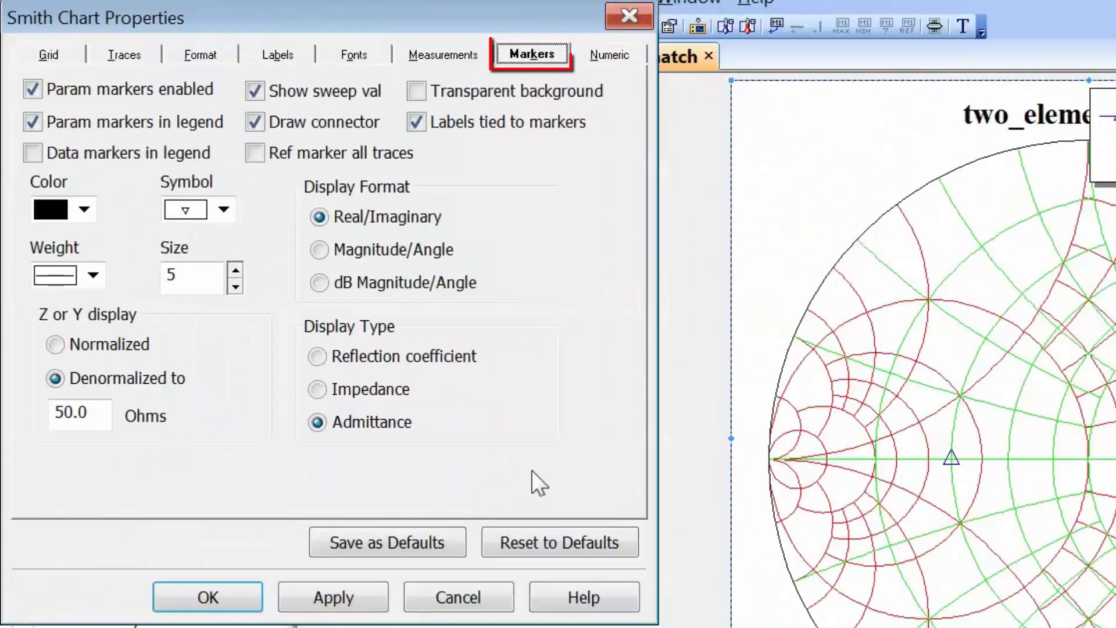
pyautogui.click(320, 391)
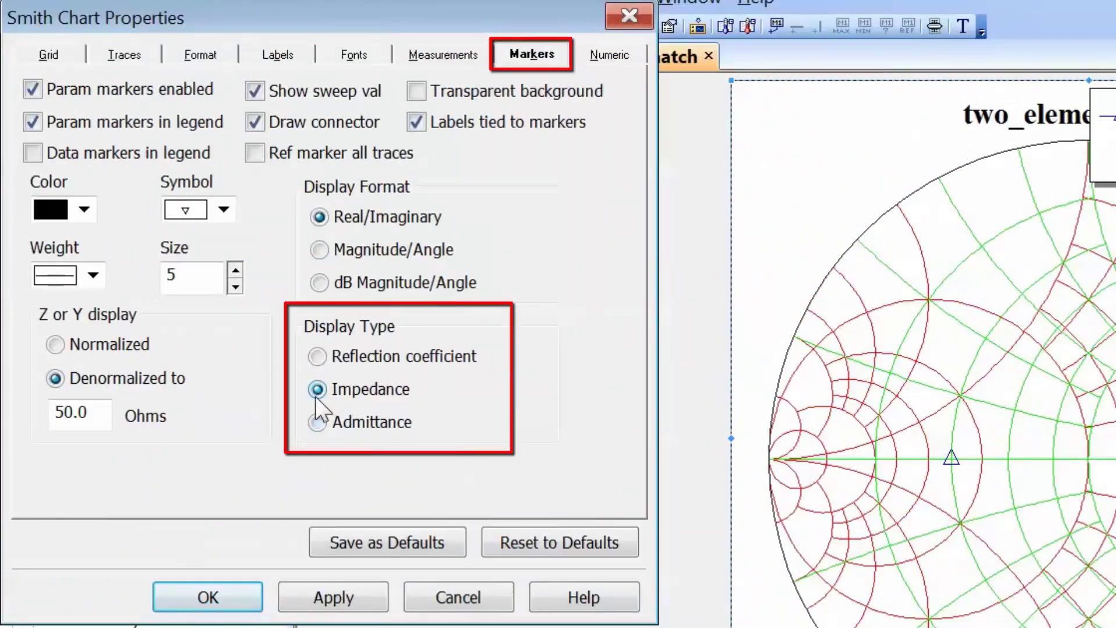
pyautogui.click(334, 598)
pyautogui.click(259, 594)
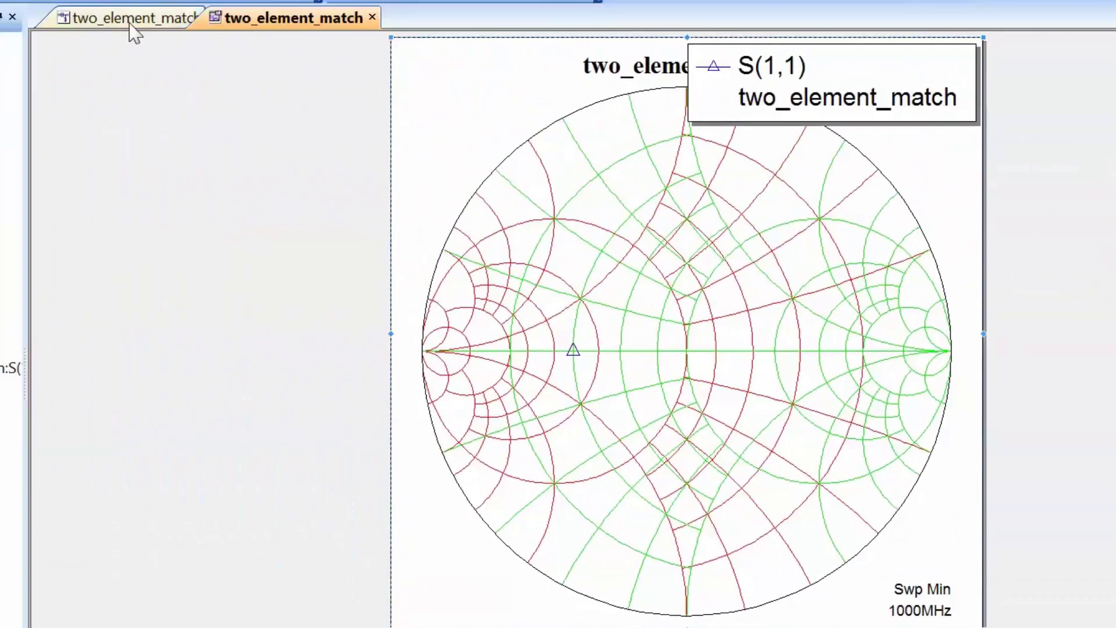
# - Replace the wire between port 1 and the 20 Ohm resistor with a series 3.9 nH inductor wired to the port
pyautogui.click(130, 23)
pyautogui.click(461, 243)
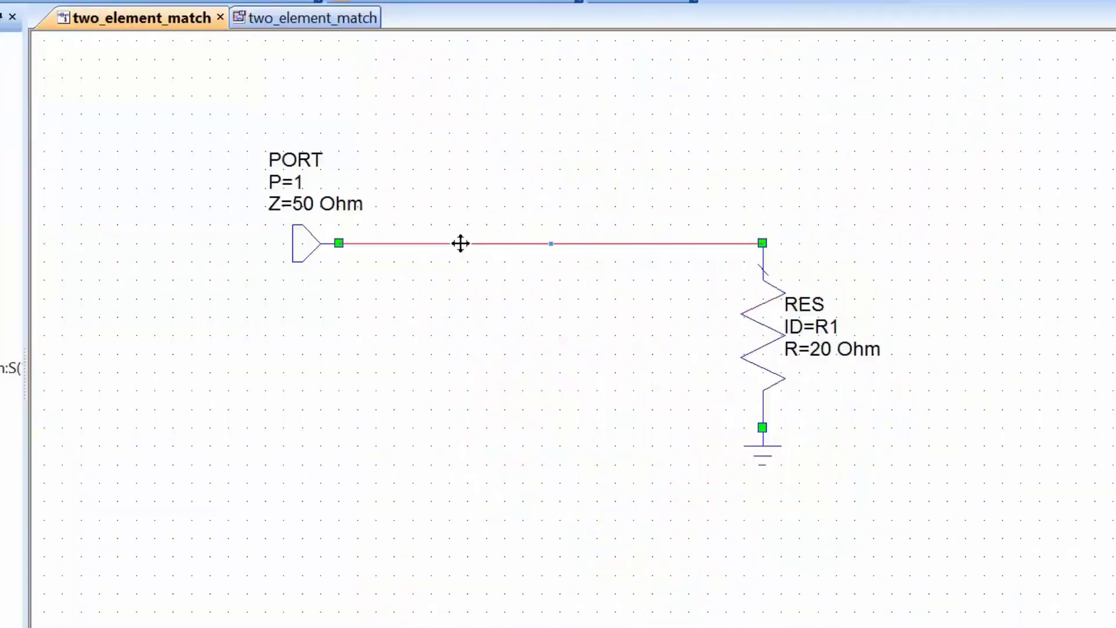
pyautogui.press('Delete')
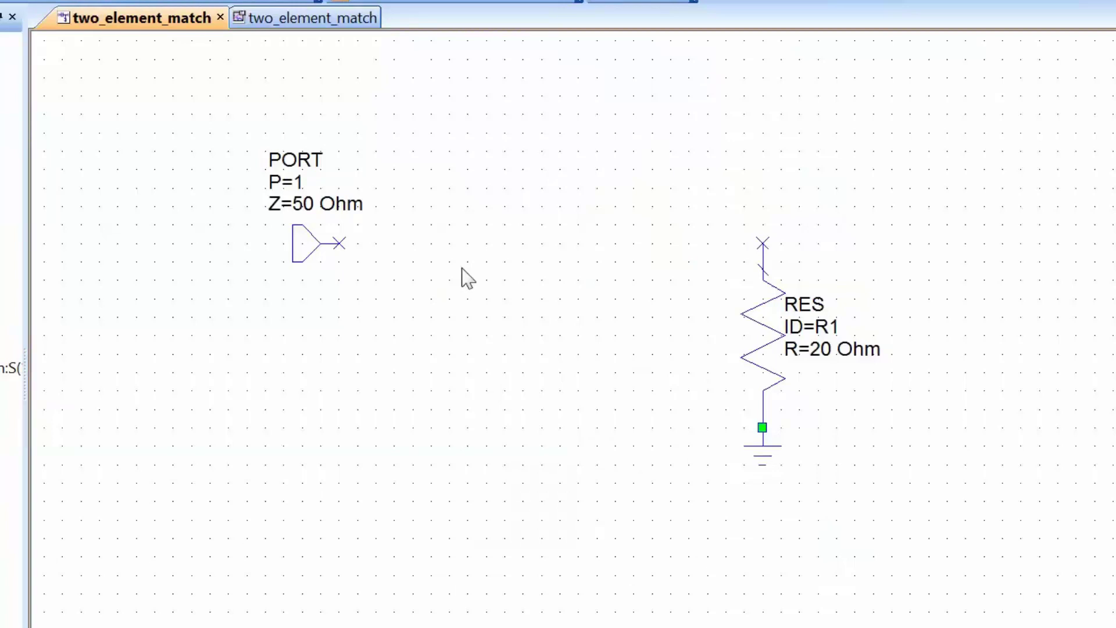
pyautogui.hotkey('ctrl', 'l')
pyautogui.click(666, 208)
pyautogui.click(339, 243)
pyautogui.click(578, 243)
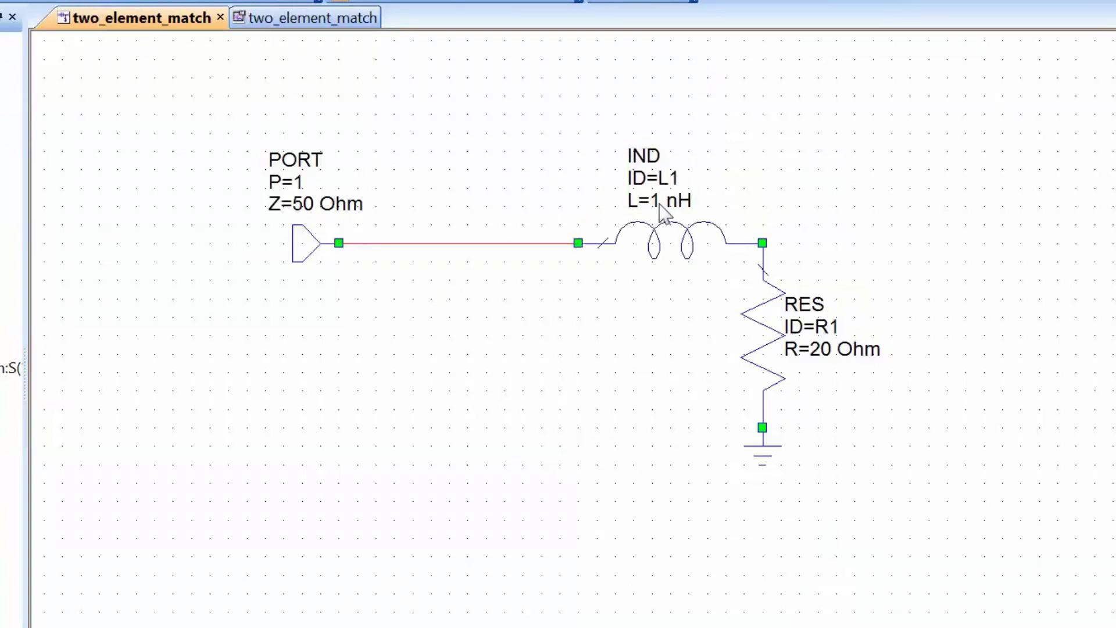
pyautogui.doubleClick(660, 203)
pyautogui.write('3.9')
pyautogui.click(194, 129)
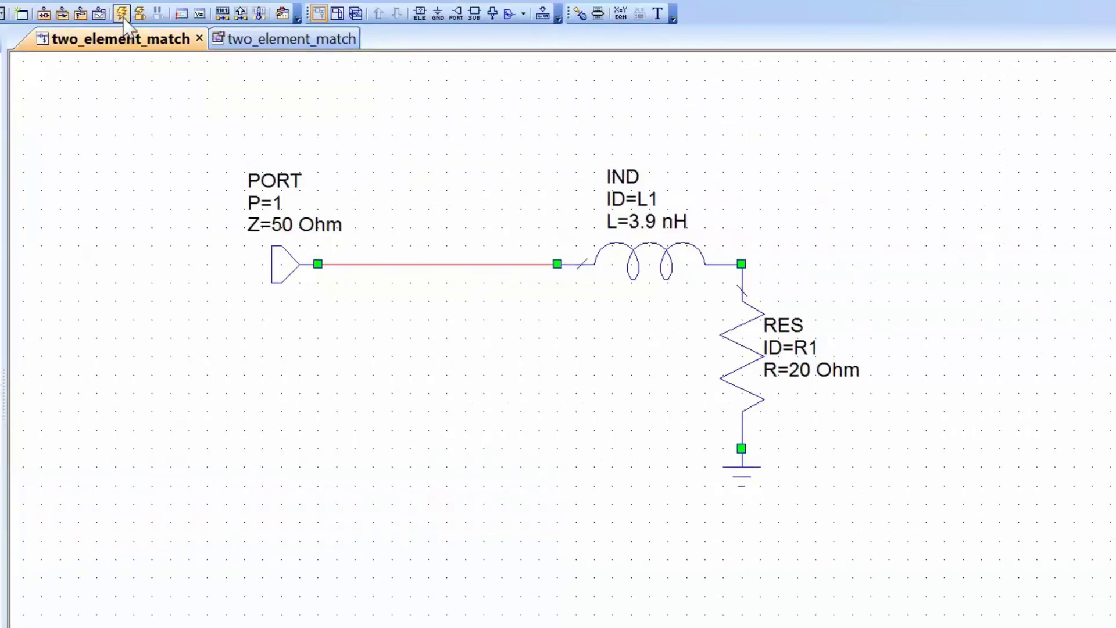
# - Simulate the circuit with the series inductor and set the Smith chart's marker display type to Admittance
pyautogui.click(270, 45)
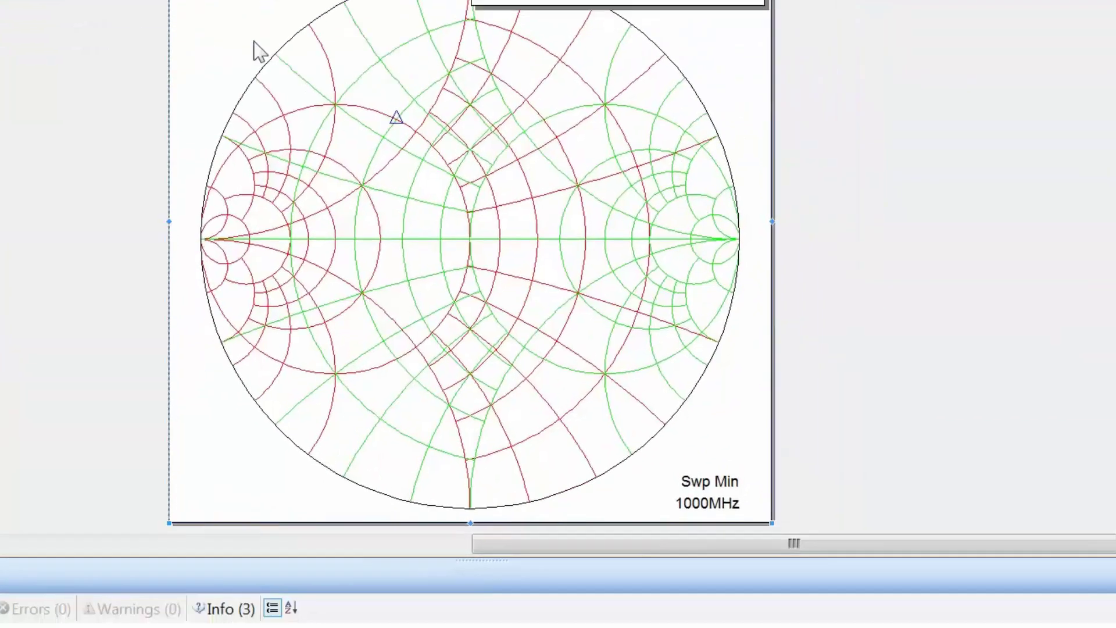
pyautogui.click(395, 115)
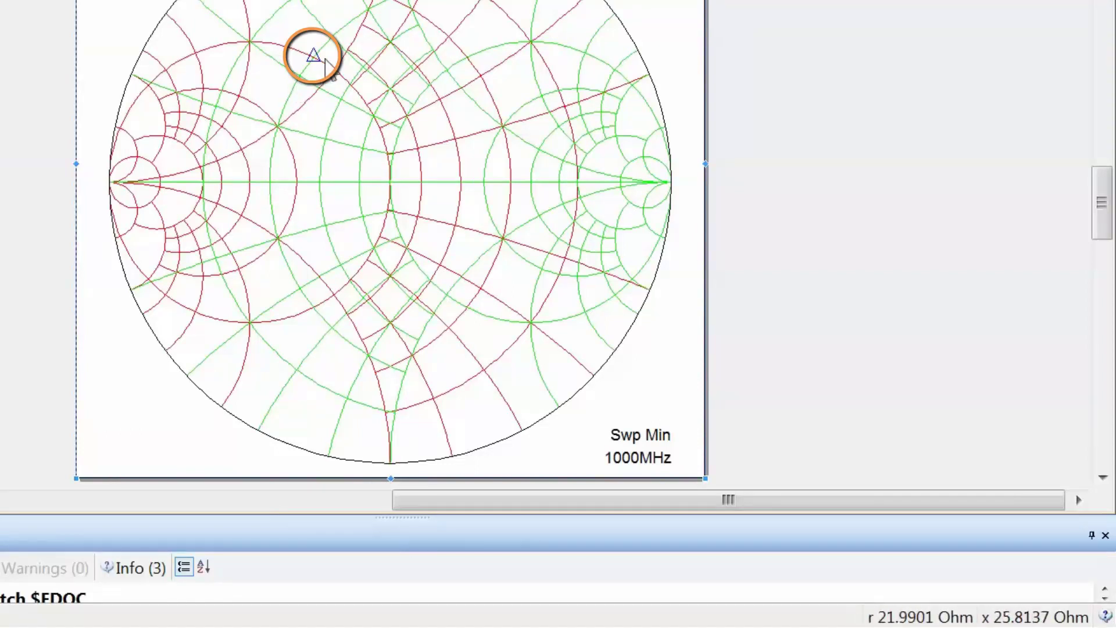
pyautogui.rightClick(413, 143)
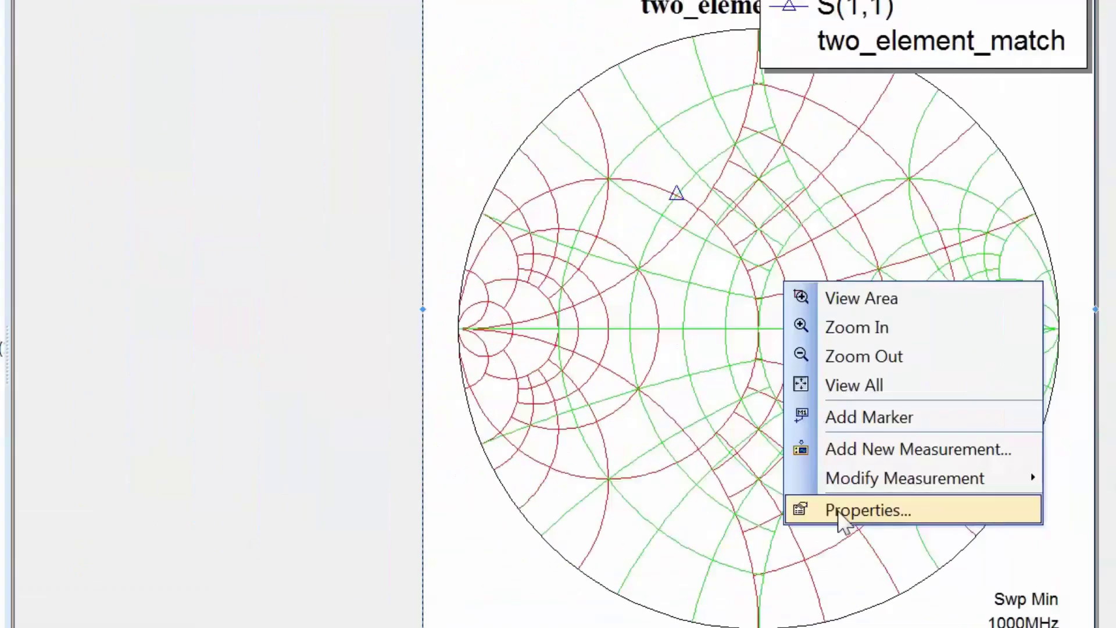
pyautogui.click(490, 372)
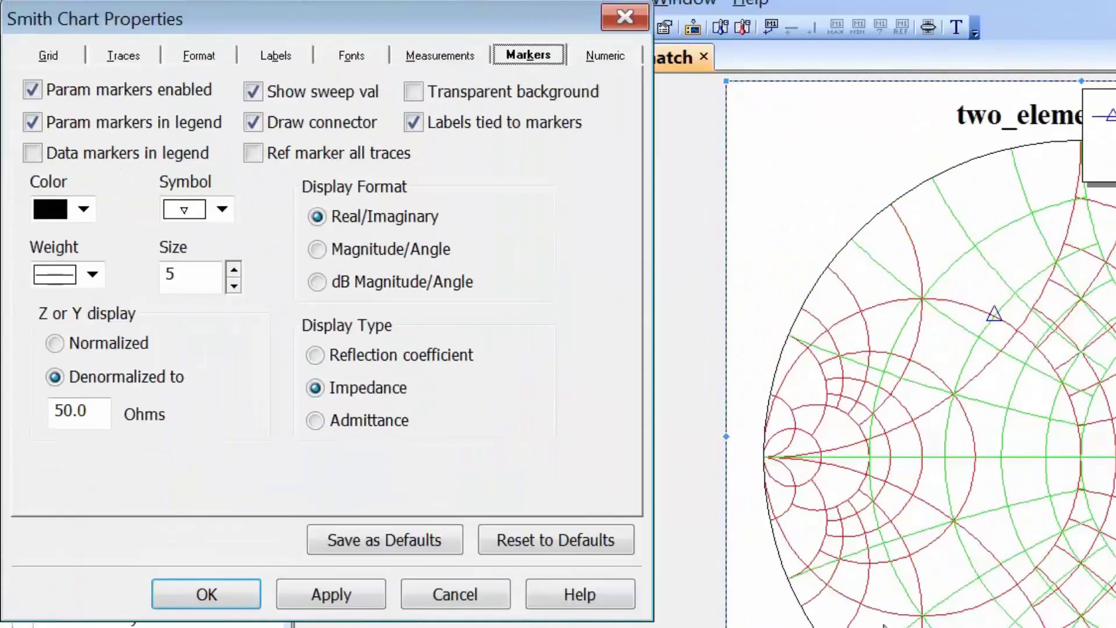
pyautogui.click(313, 420)
pyautogui.click(314, 594)
pyautogui.click(180, 590)
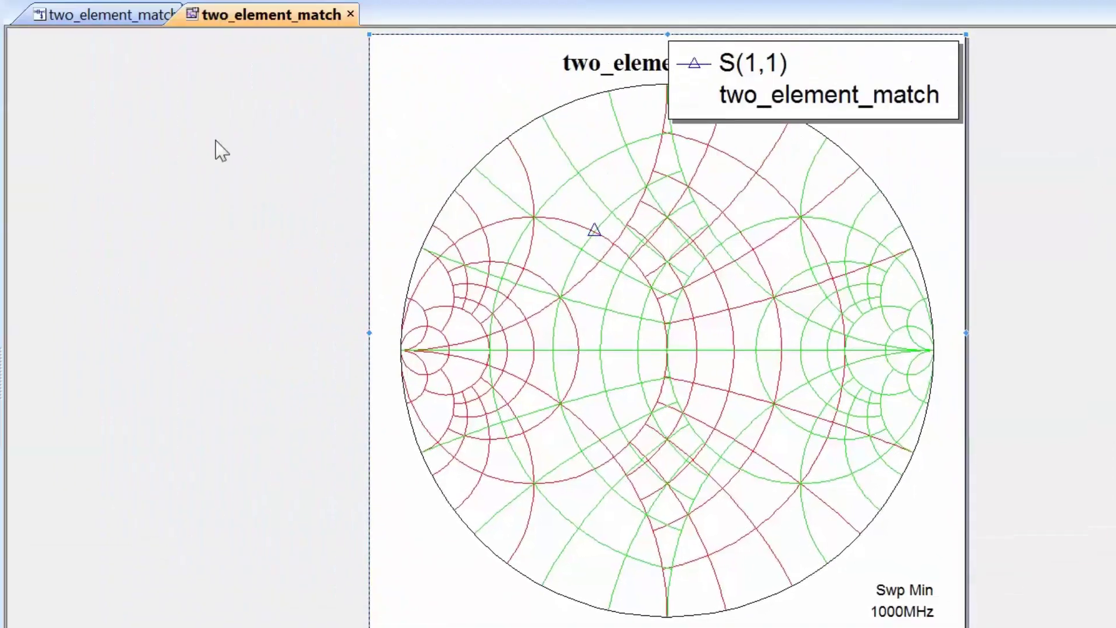
# - Place a shunt capacitor at the node between port and series inductor, and wire its lower end to the resistor's ground
pyautogui.click(84, 17)
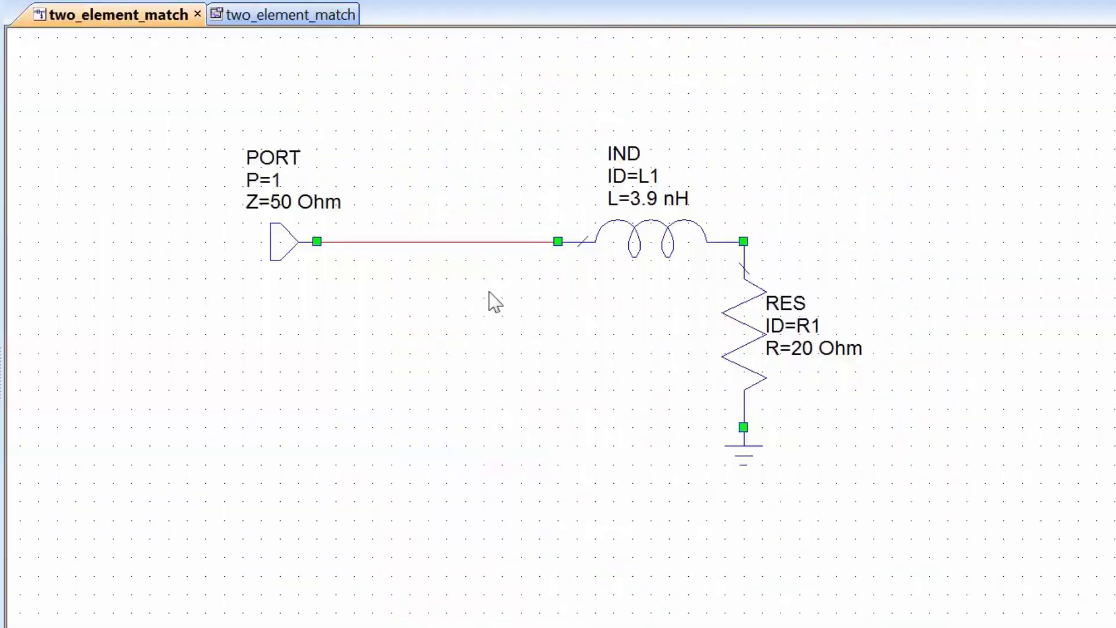
pyautogui.hotkey('ctrl', 'l')
pyautogui.write('cap')
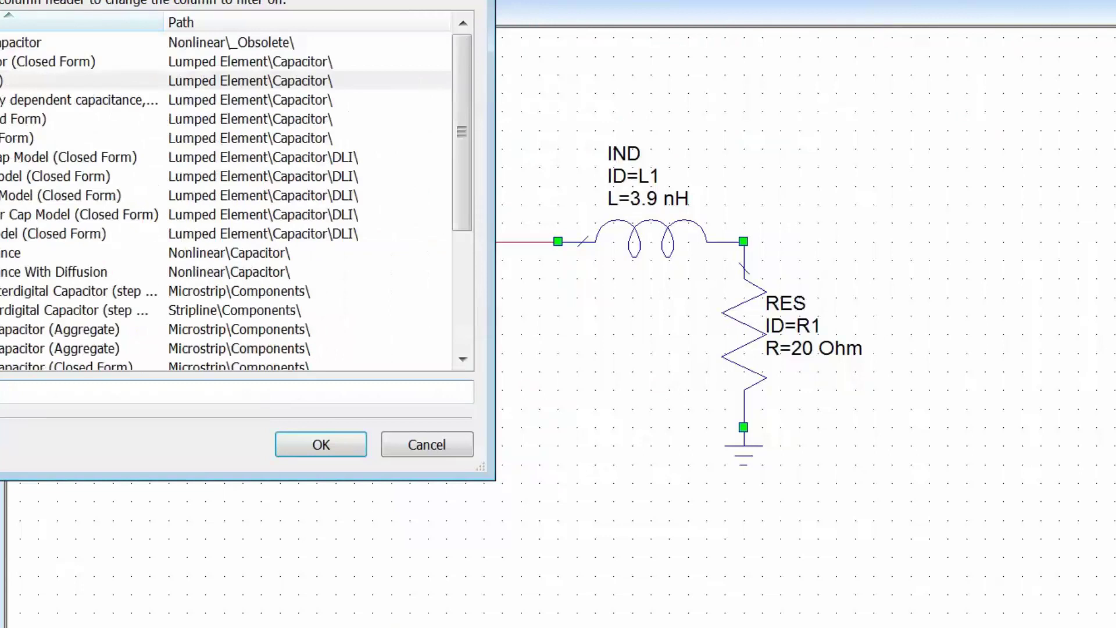
pyautogui.press('Return')
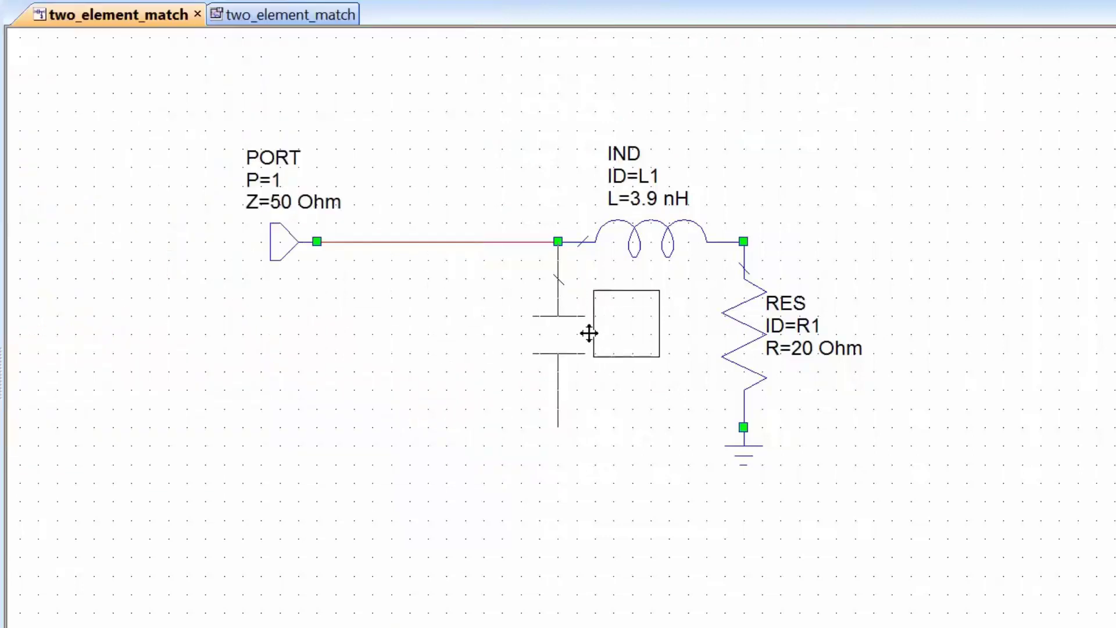
pyautogui.click(592, 342)
pyautogui.click(558, 427)
pyautogui.click(743, 427)
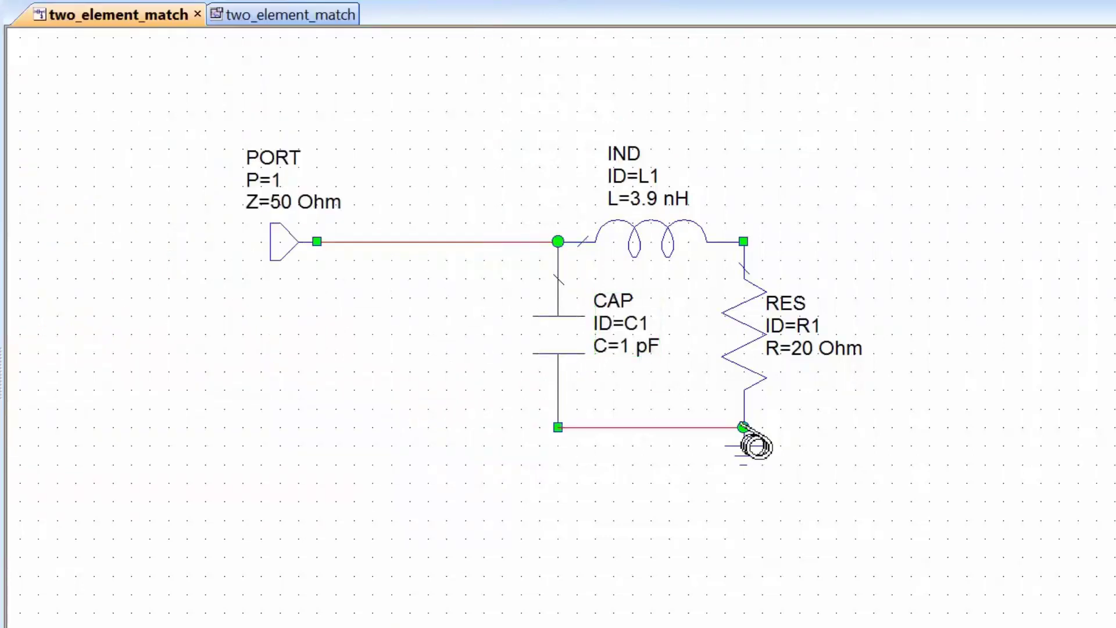
# - Set the shunt capacitor's capacitance to 3.9 pF, simulate the circuit and show the result on the Smith chart
pyautogui.doubleClick(629, 349)
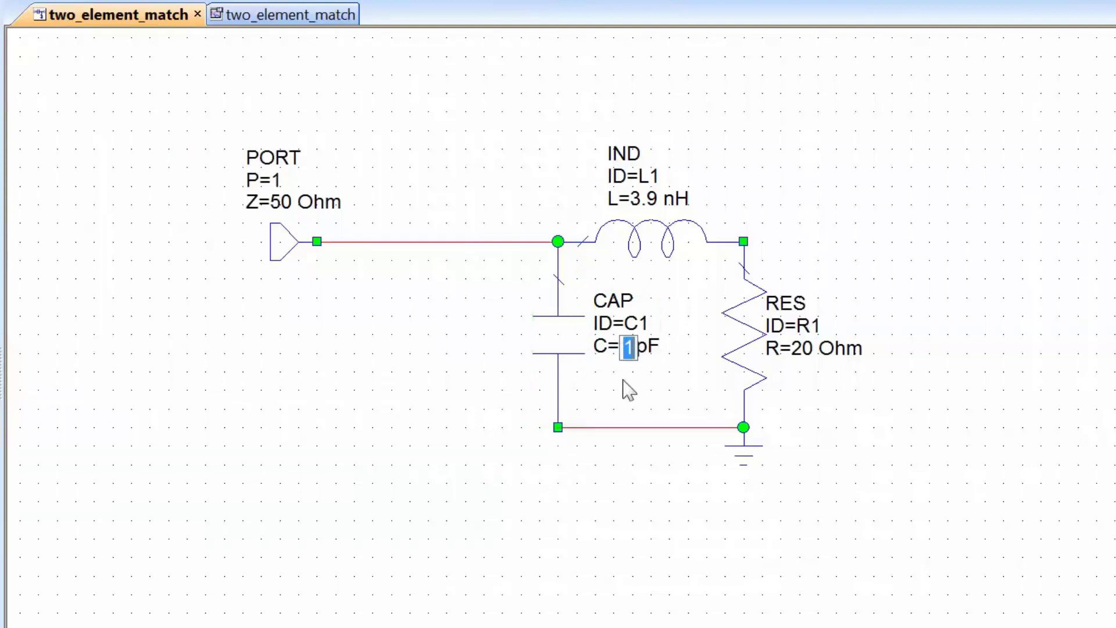
pyautogui.write('3.9')
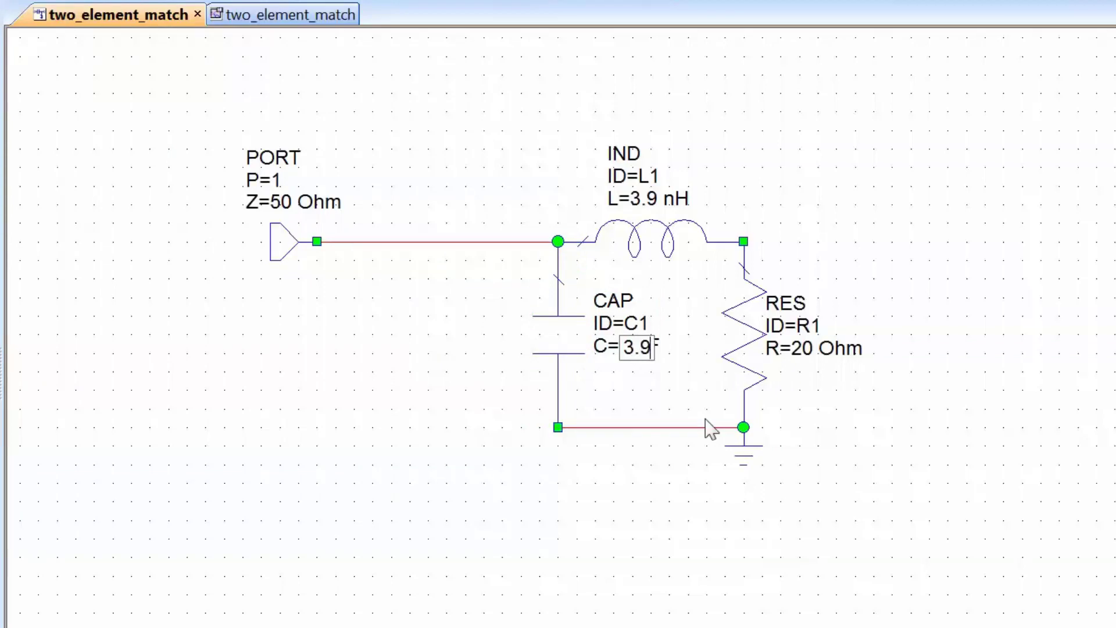
pyautogui.press('Return')
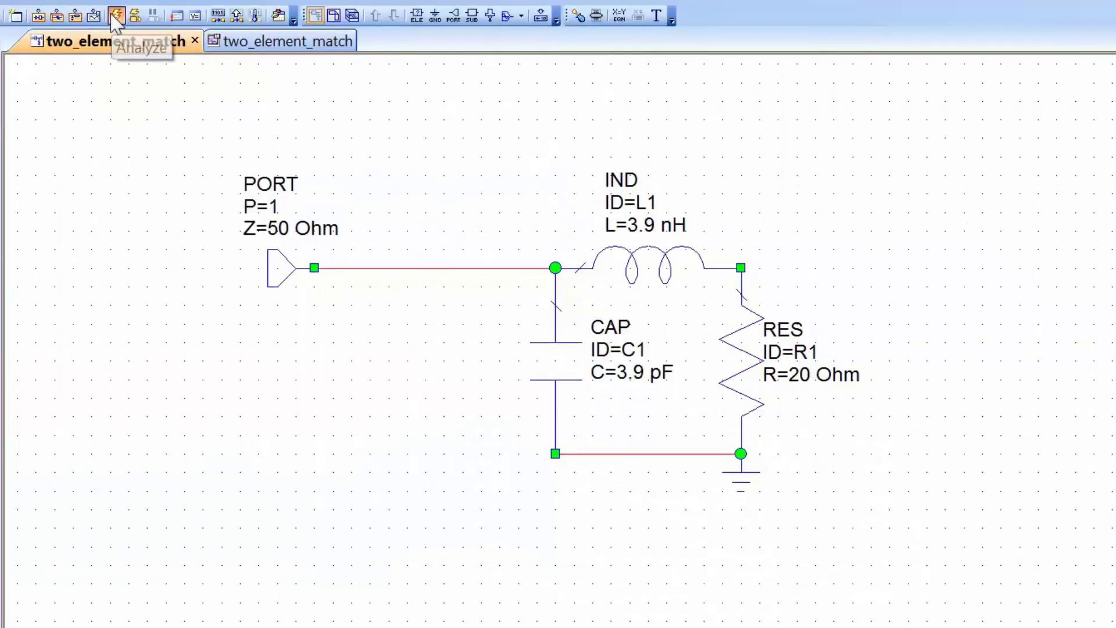
pyautogui.click(248, 45)
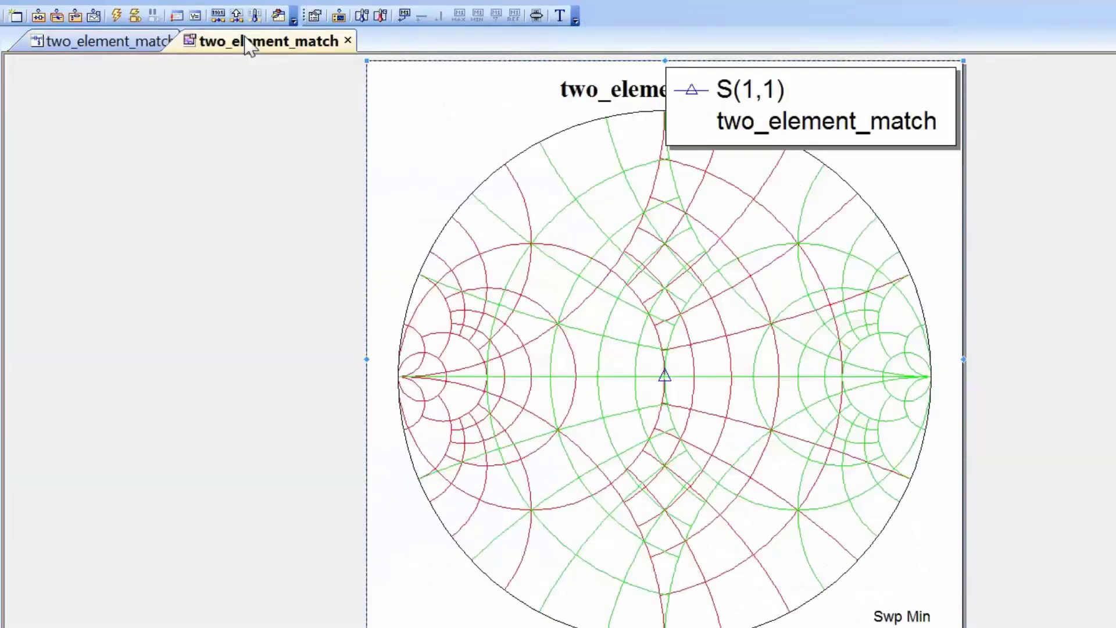